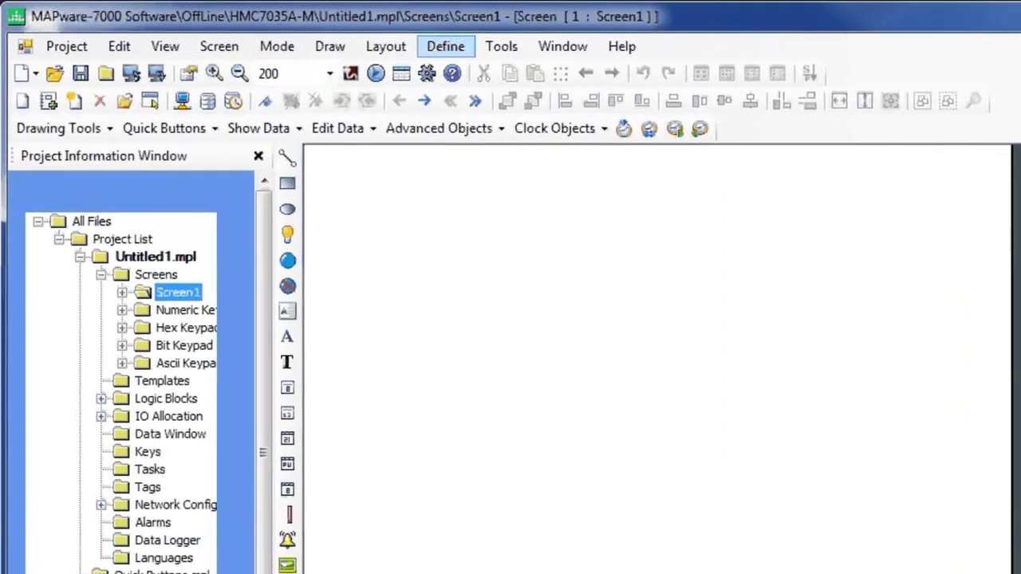
Open the Tag Information database from Define > Tag Database.
left_click(445, 46)
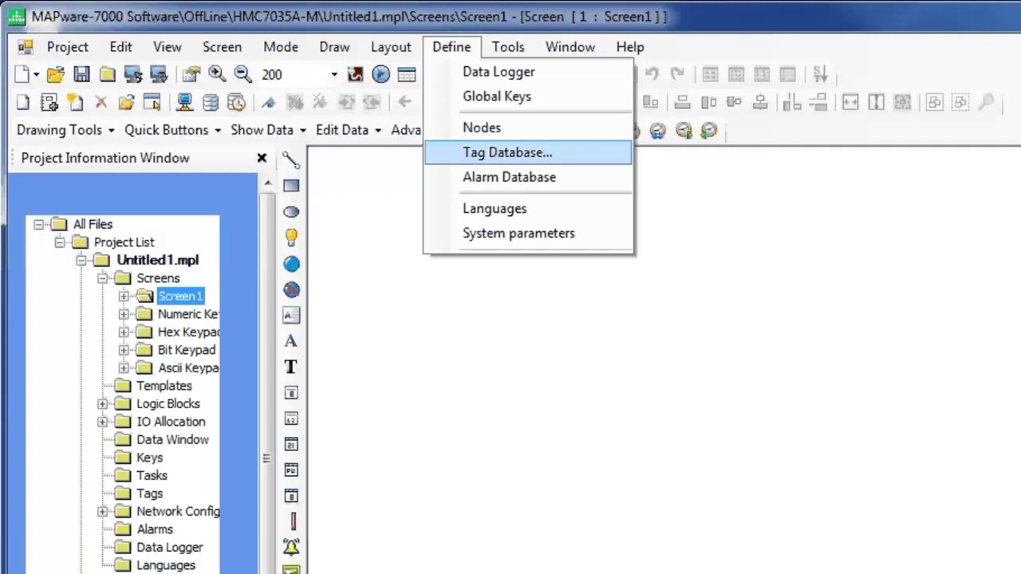
left_click(507, 152)
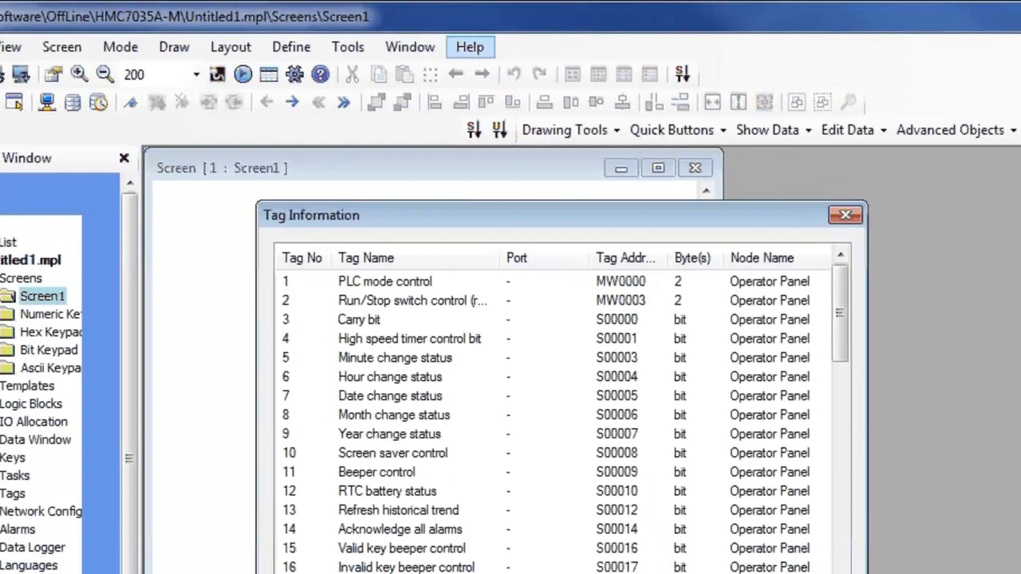
Show the System Tags help topic via the Help contents keyword index.
left_click(470, 47)
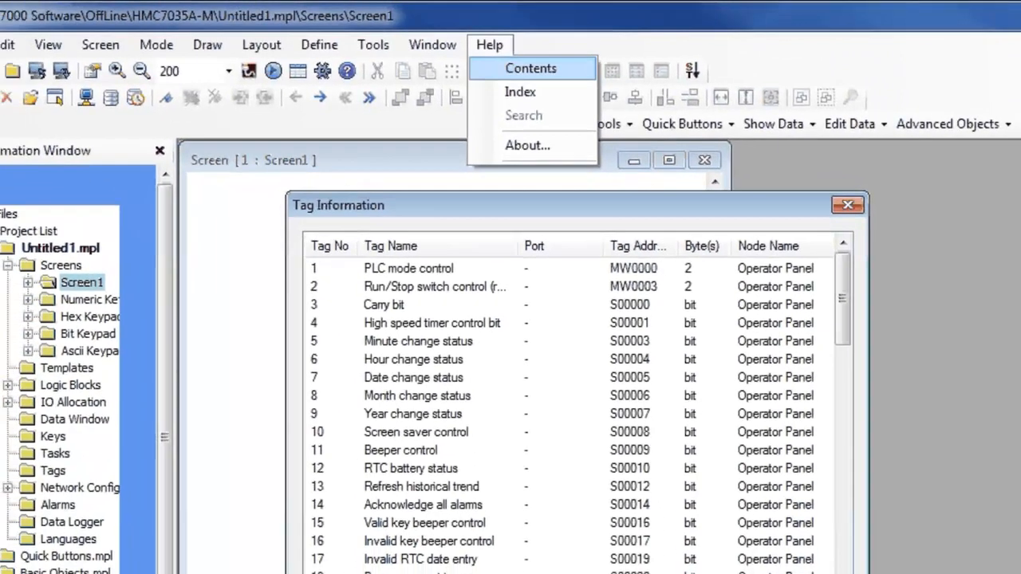
left_click(515, 71)
key("alt+n")
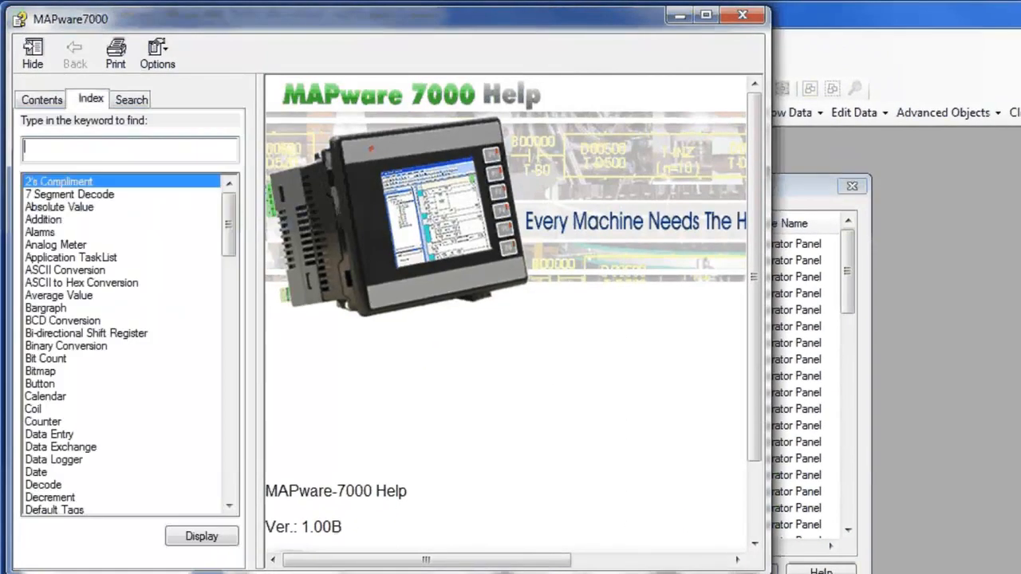
scroll(128, 343, "down", 10)
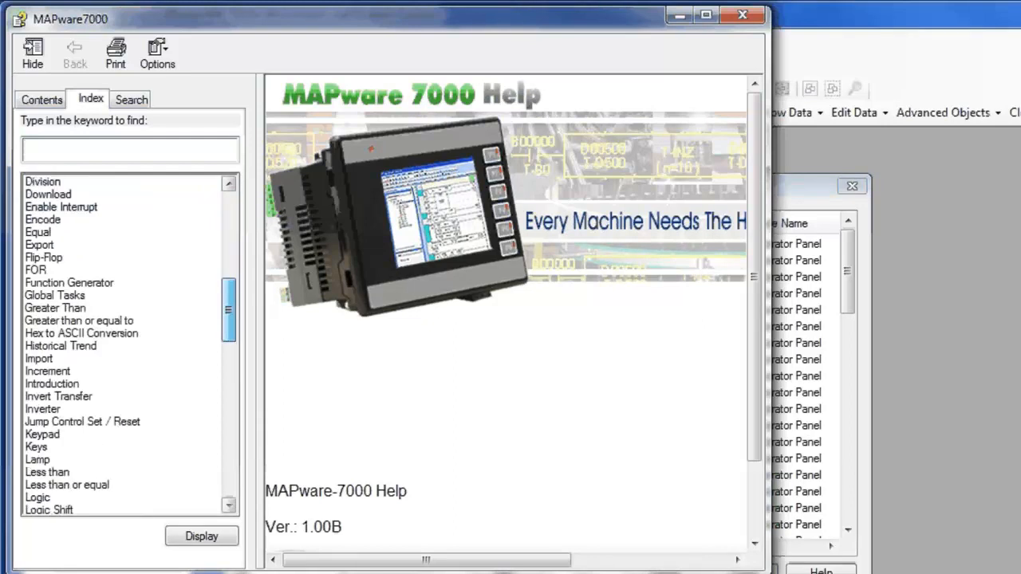
scroll(128, 344, "down", 7)
scroll(128, 343, "down", 7)
scroll(128, 343, "down", 3)
scroll(128, 343, "down", 2)
double_click(45, 356)
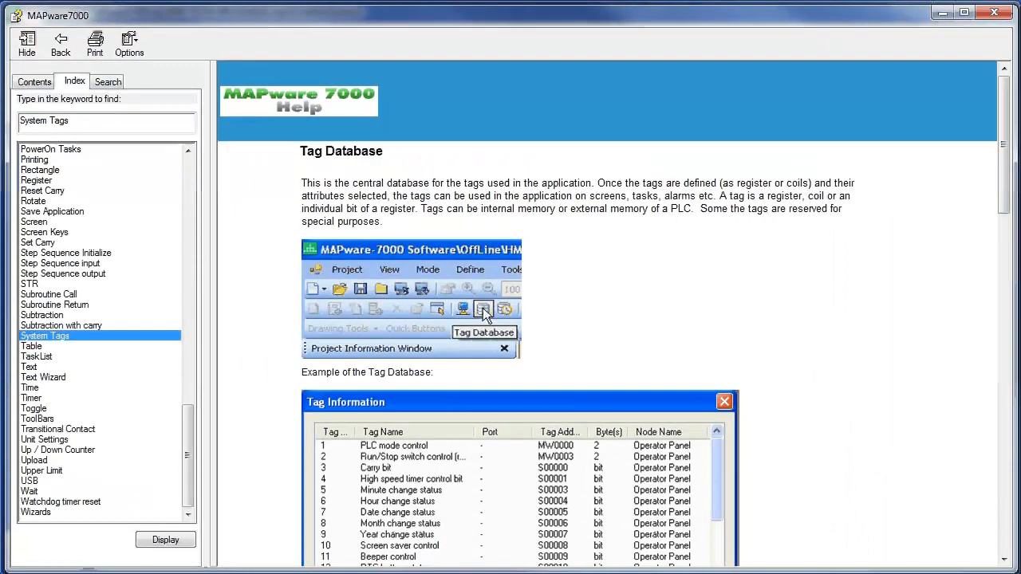
scroll(606, 319, "down", 3)
scroll(607, 319, "down", 5)
scroll(606, 320, "down", 1)
scroll(606, 320, "down", 3)
scroll(607, 319, "down", 4)
scroll(606, 319, "down", 3)
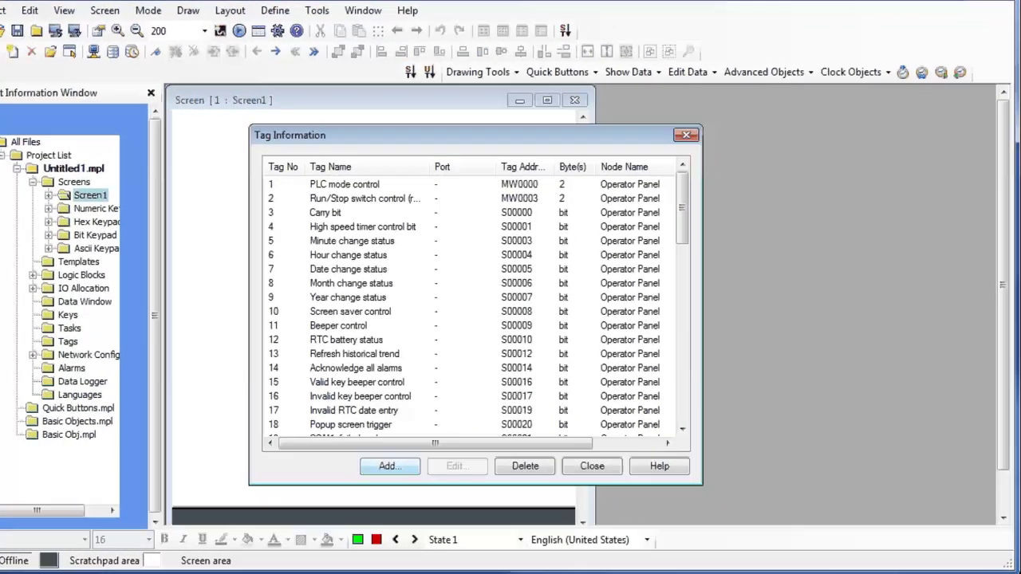
Start a new tag named New TAG of type Data Registers, keeping 2 bytes.
key("Return")
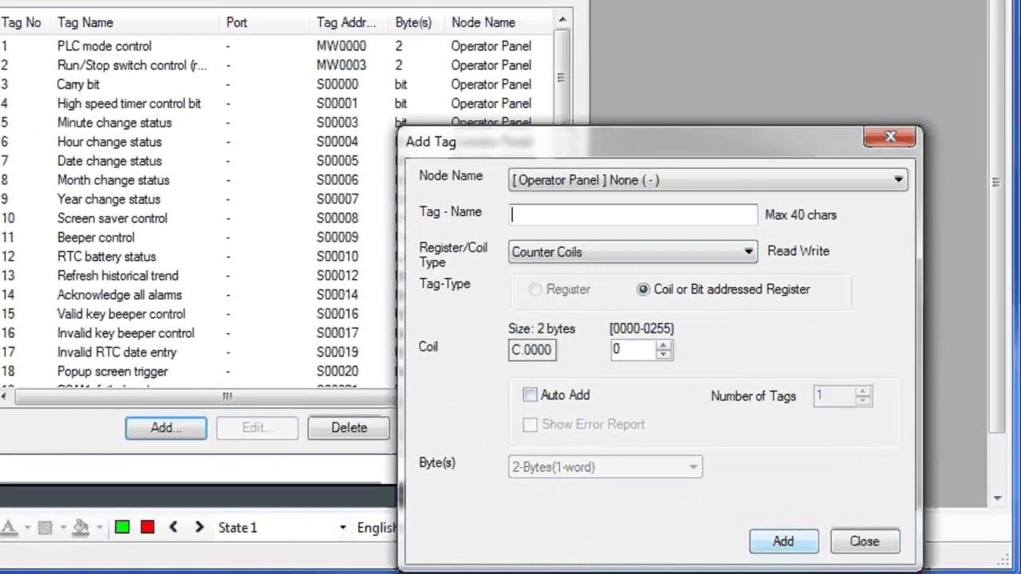
left_click(782, 541)
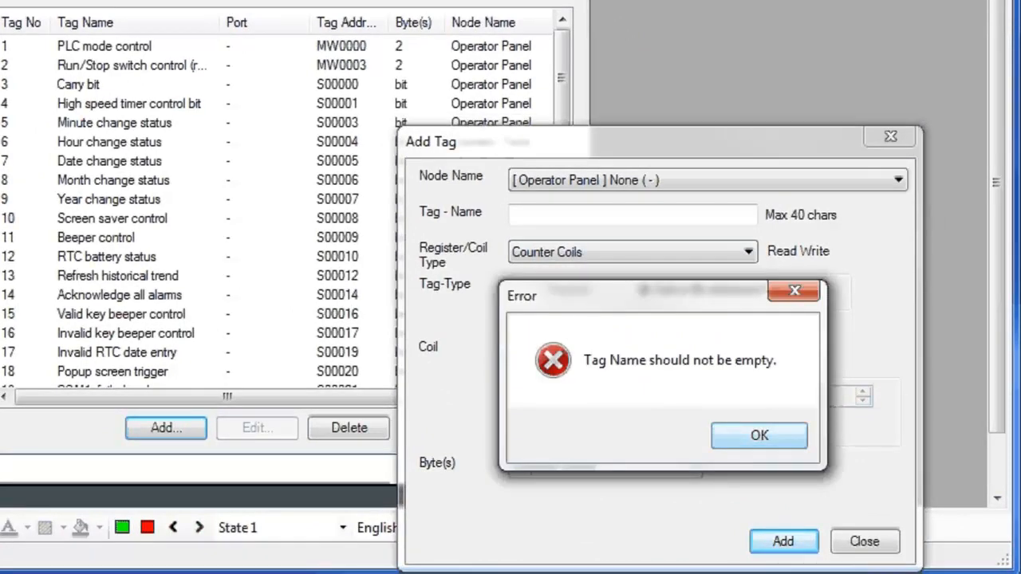
key("Return")
type("New TAG")
key("Tab")
key("alt+Down")
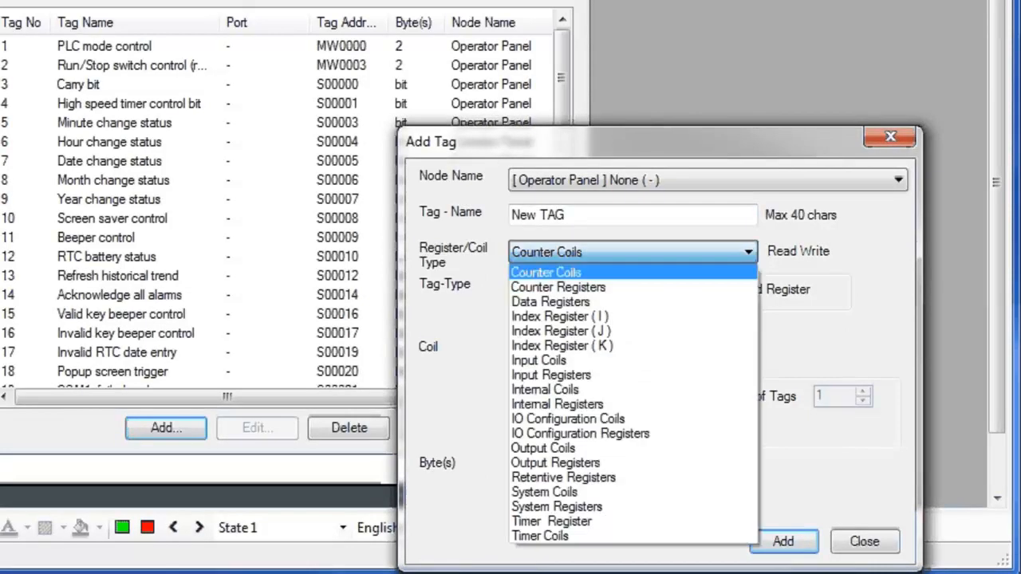
key("Down")
key("Down")
key("Return")
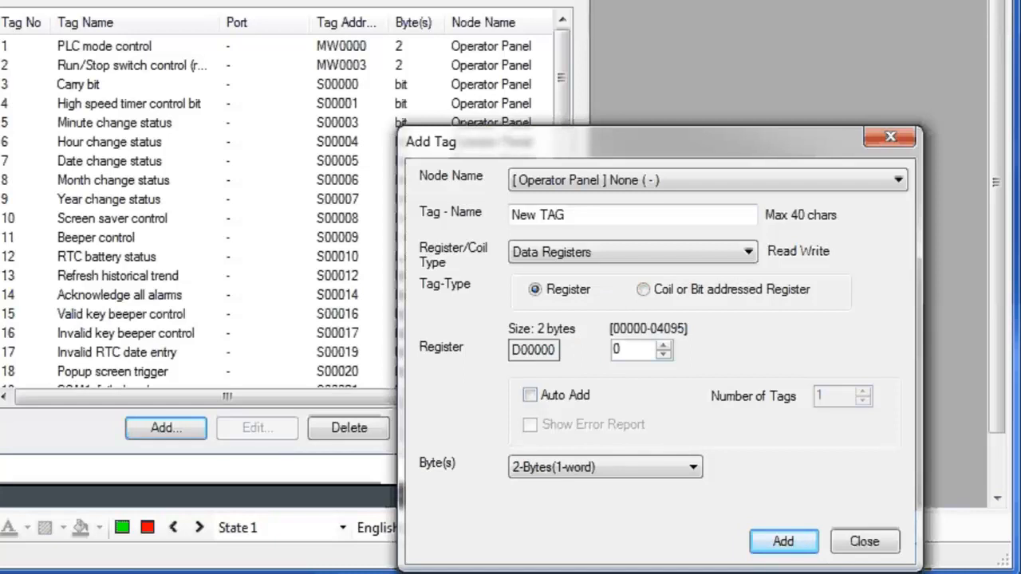
Enable Auto Add with Number of Tags 9 and add tags New TAG_00000–00008 at D00000–D00008.
key("alt+Down")
key("Down")
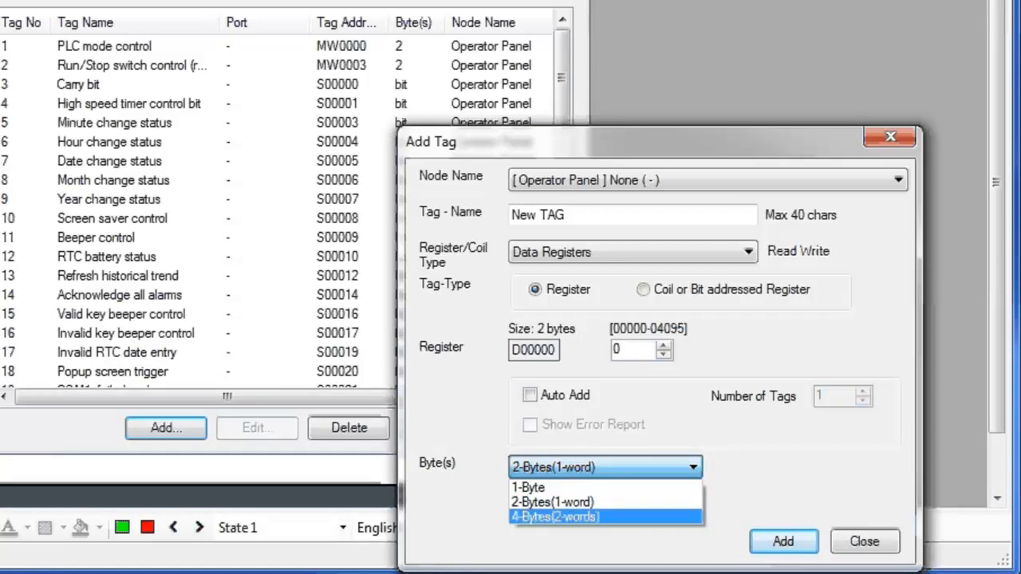
key("Escape")
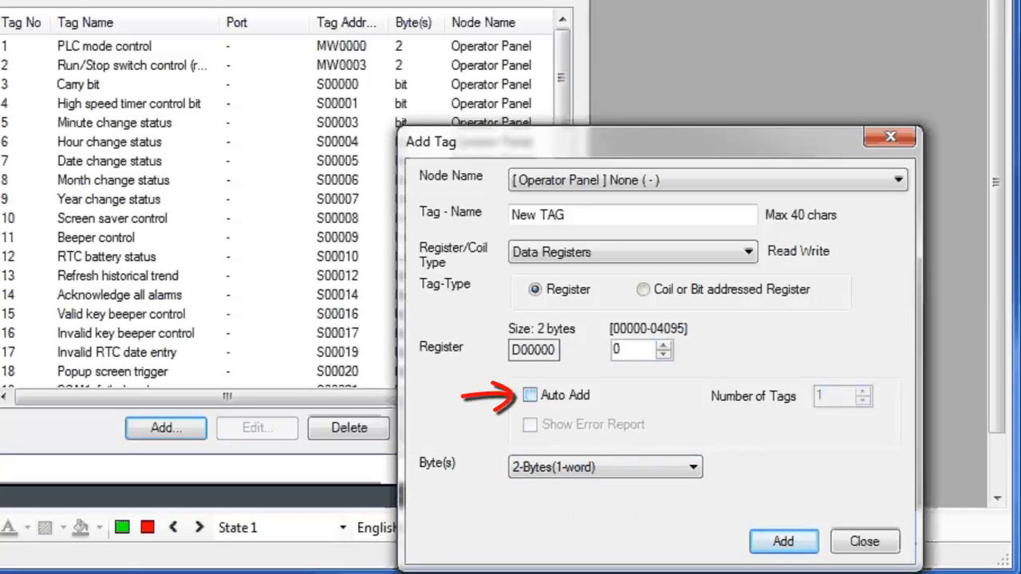
left_click(530, 395)
left_click(863, 392)
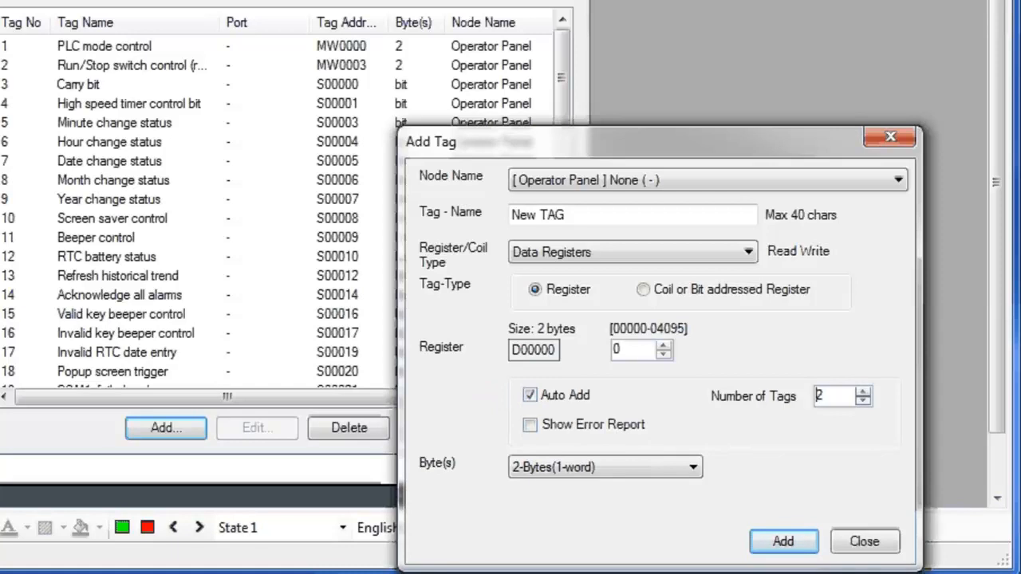
key("Up")
key("Up")
key("Up")
key("Up")
key("Up")
key("Up")
key("Up")
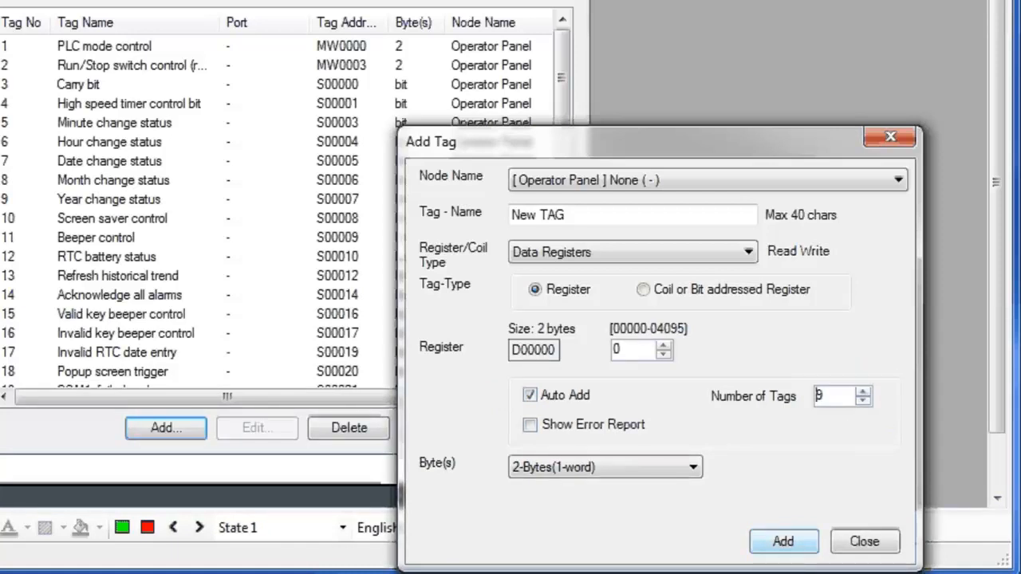
key("Return")
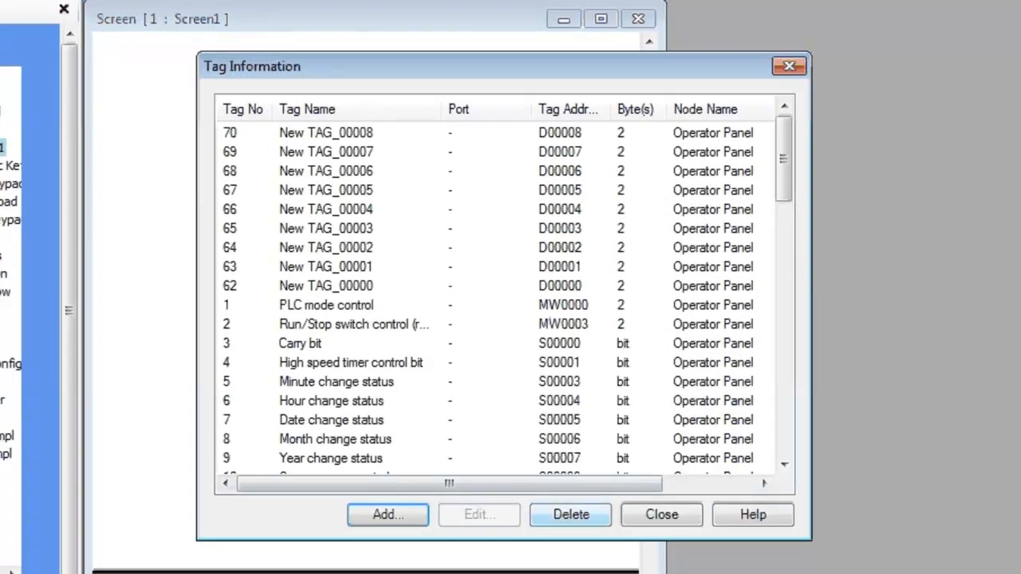
Close the tag database and bring up the Screen menu commands.
left_click(661, 515)
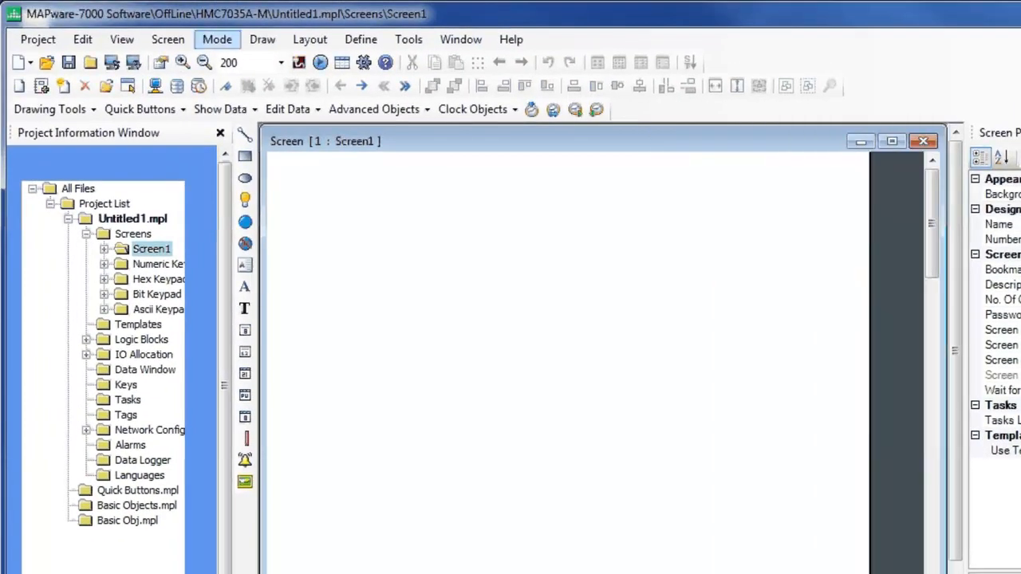
left_click(167, 39)
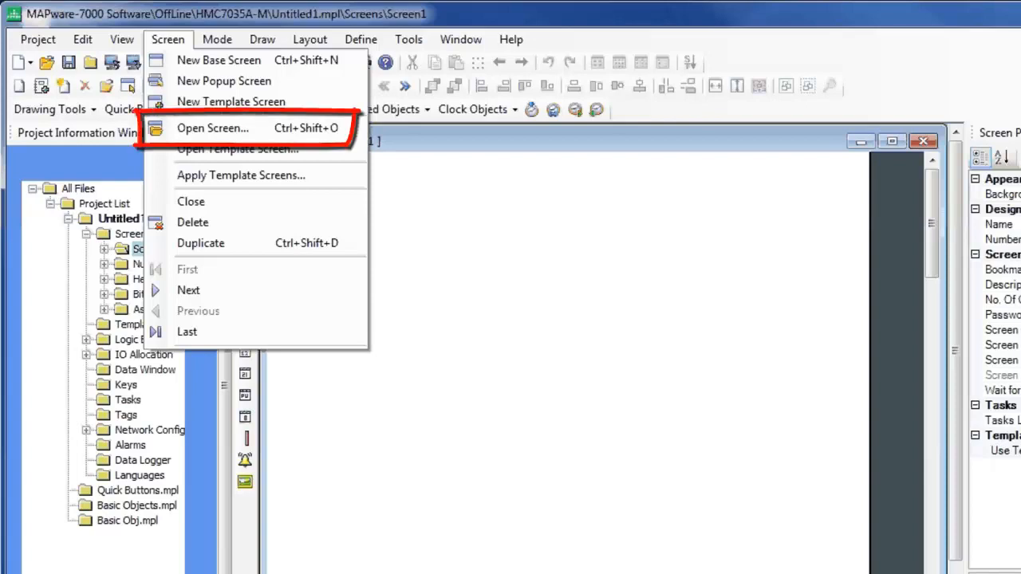
Duplicate Screen1 into a new Screen2 from the project tree.
key("Escape")
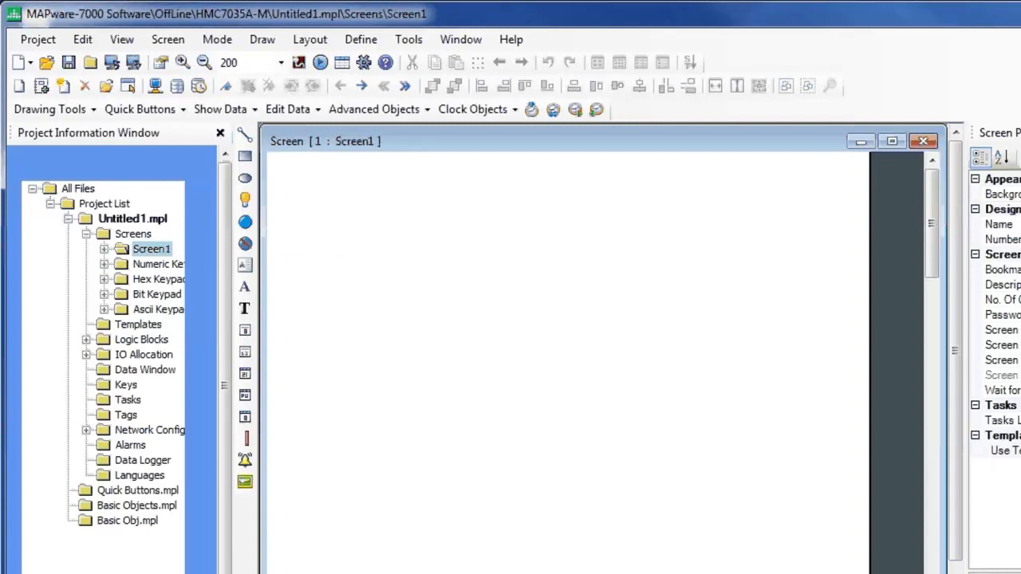
right_click(143, 234)
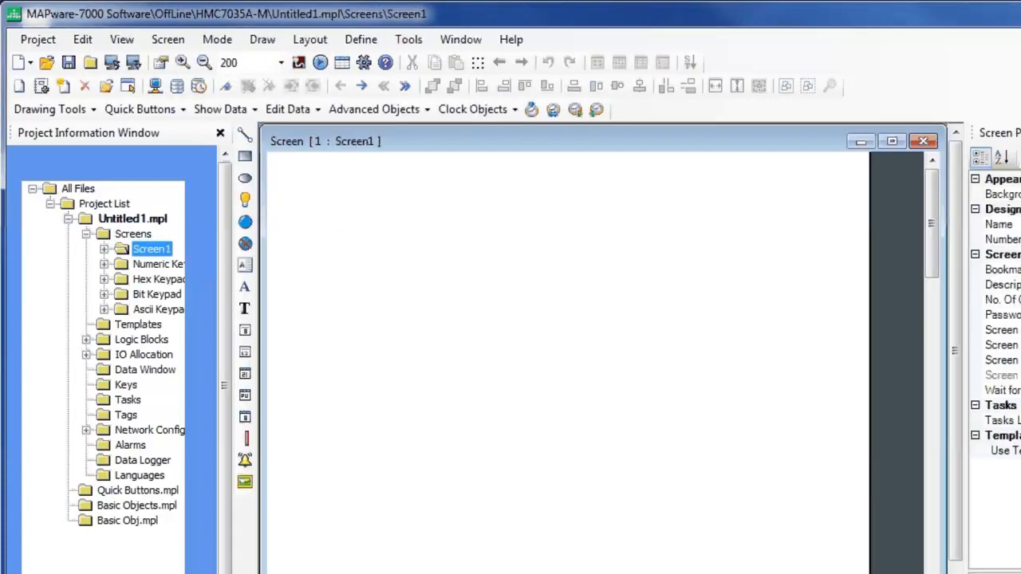
right_click(169, 249)
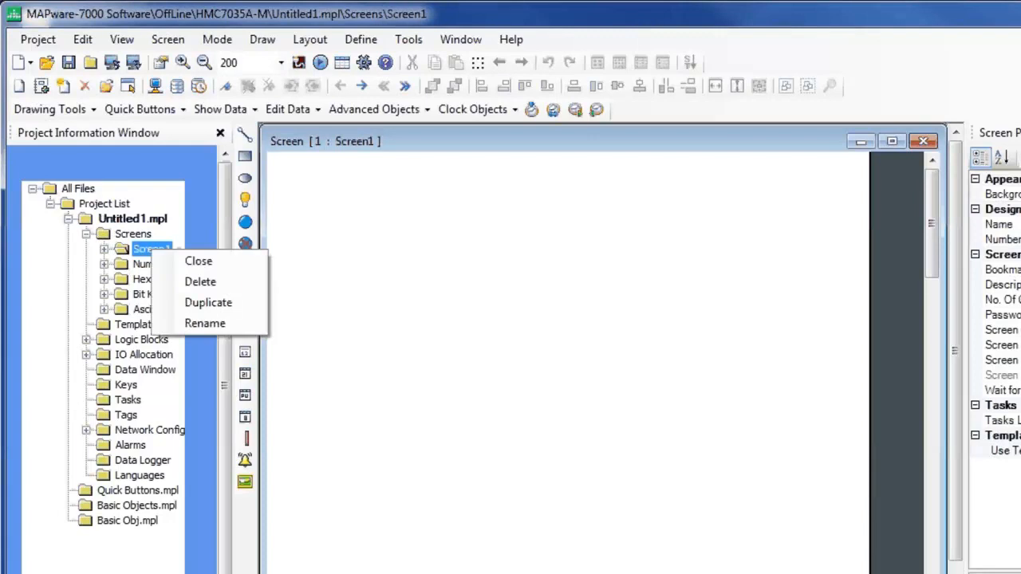
left_click(208, 303)
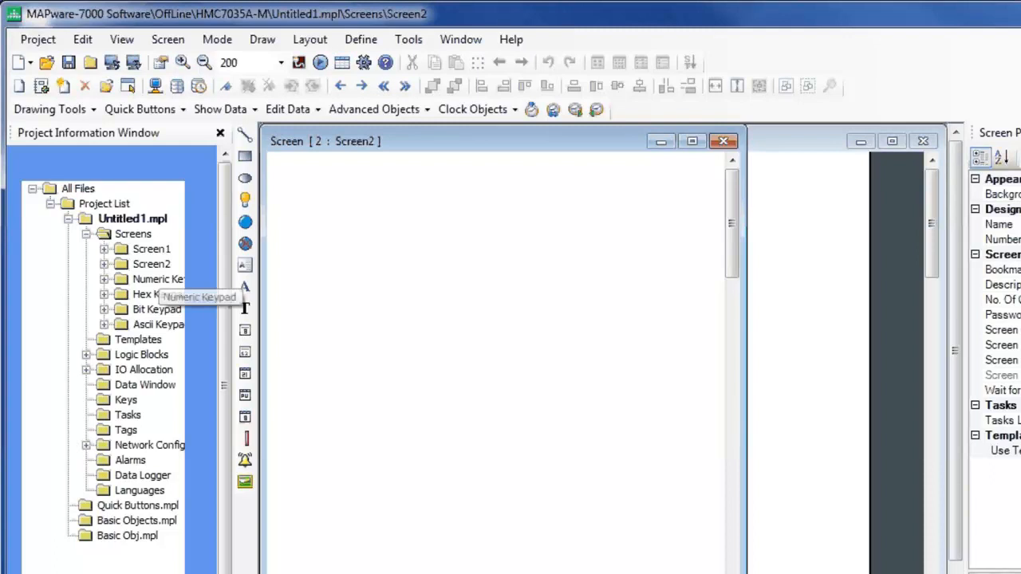
right_click(141, 341)
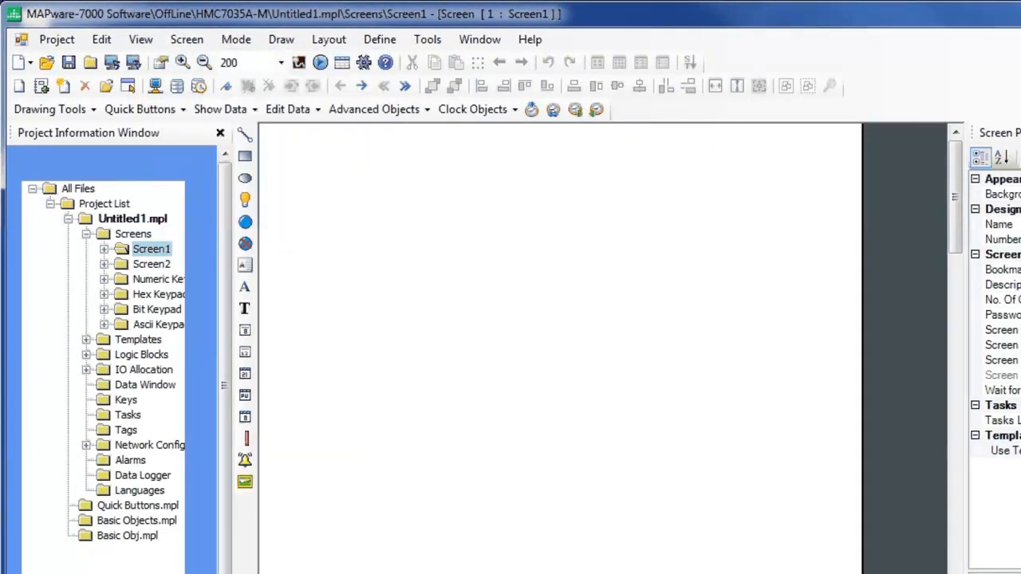
Create a new template screen Template1 and open it for editing.
left_click(139, 341)
double_click(323, 154)
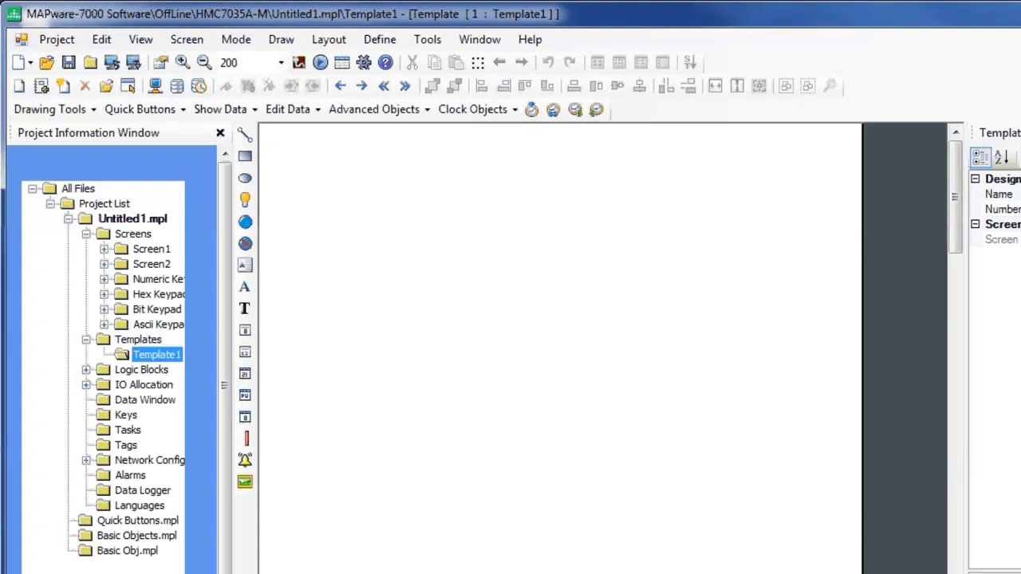
Place a time display top-left and a date display top-right on Template1.
left_click(472, 109)
left_click(479, 130)
left_click(473, 109)
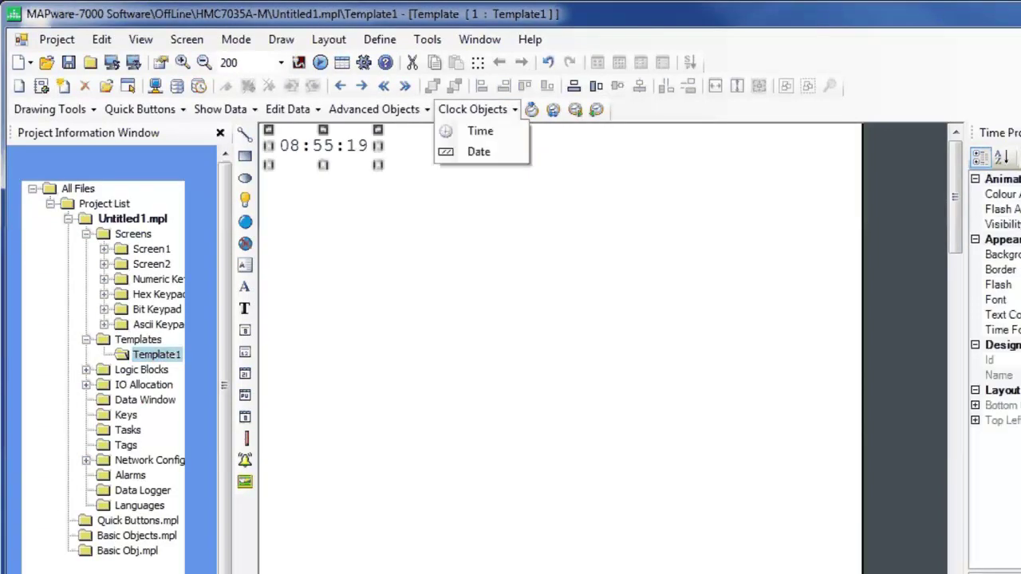
left_click(479, 152)
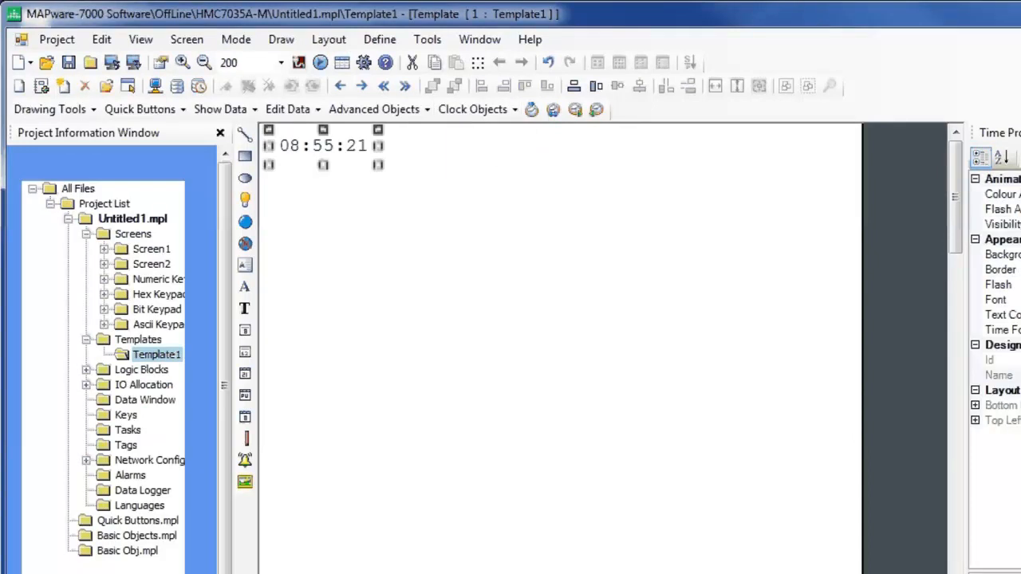
key("Escape")
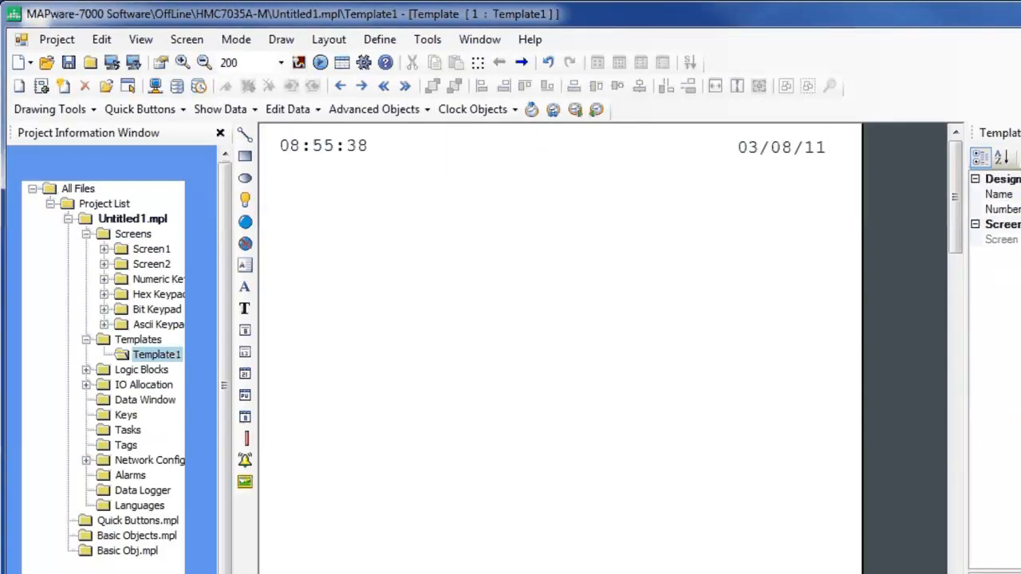
Set Screen1's Use Template to Yes with Template1, showing its time and date.
double_click(151, 249)
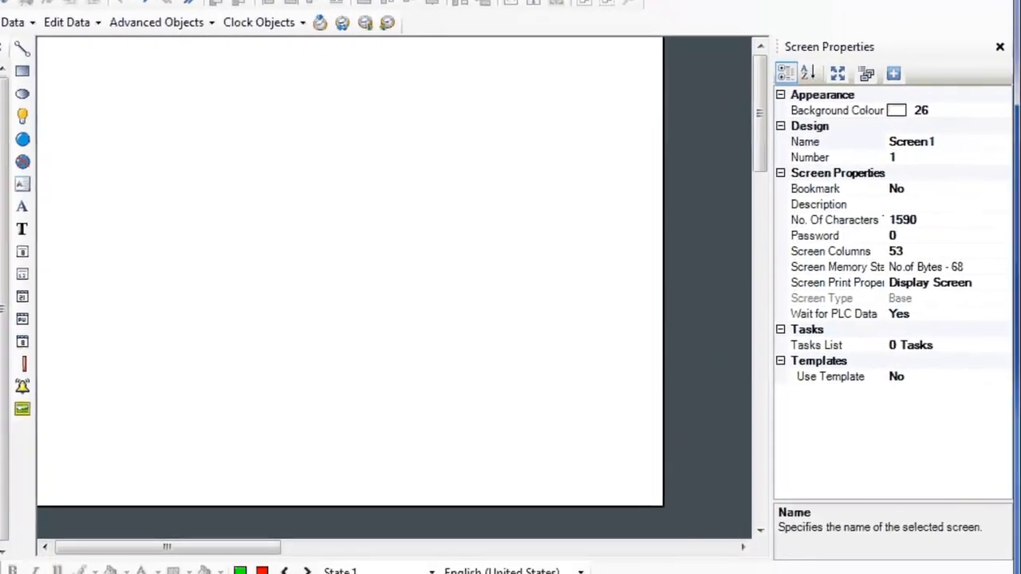
left_click(829, 377)
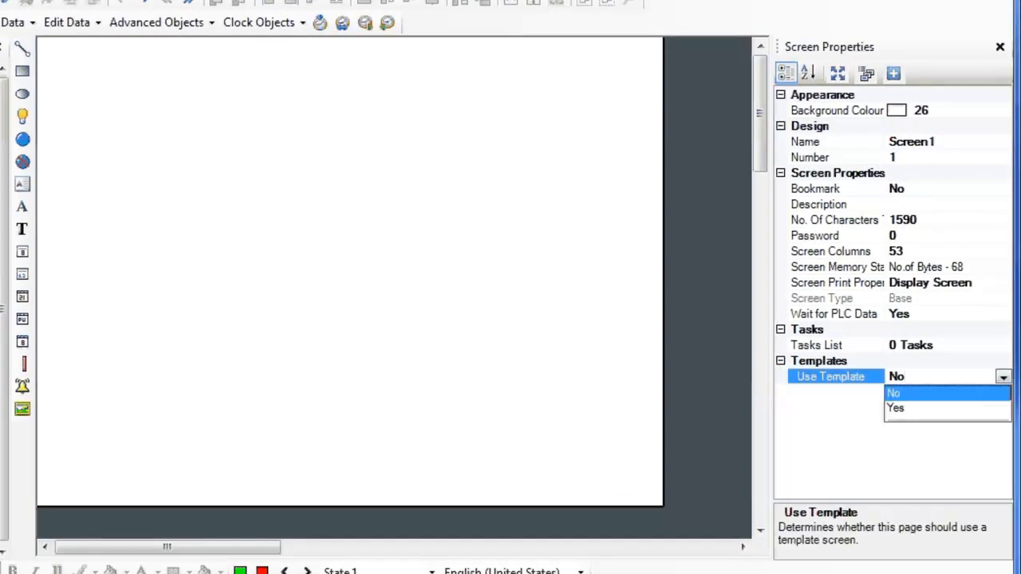
key("Down")
key("Return")
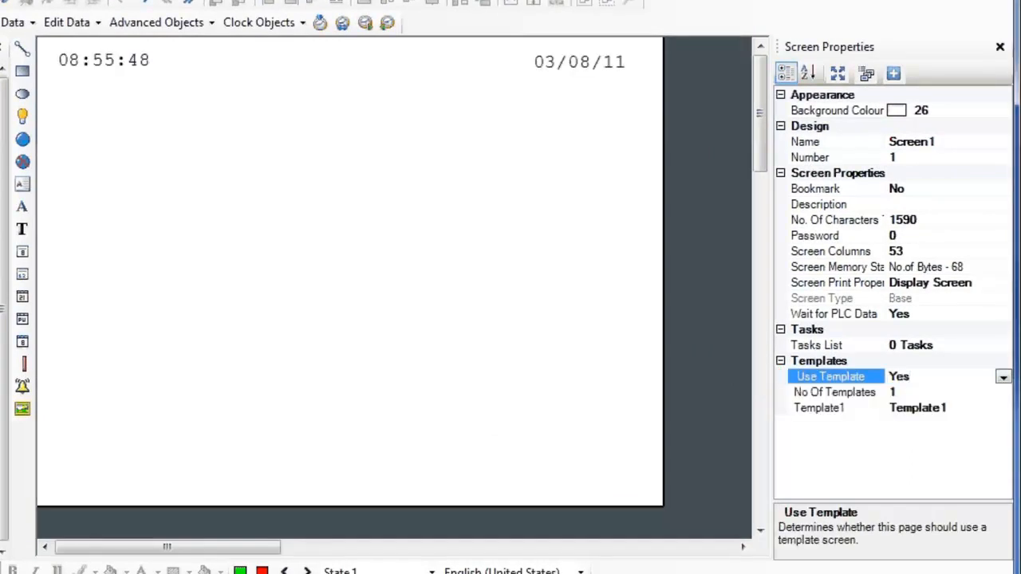
key("Down")
key("alt+Down")
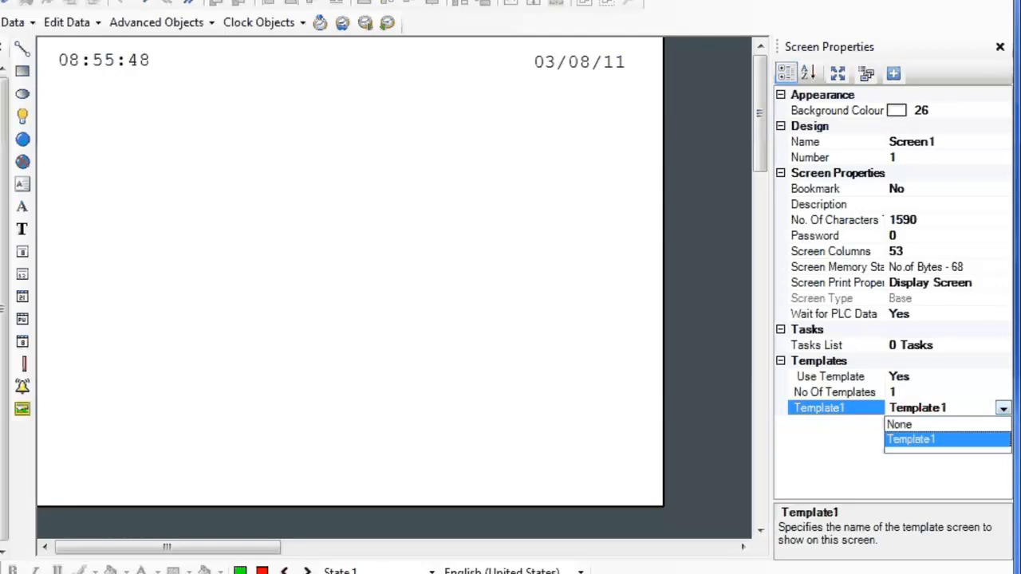
key("Return")
key("Up")
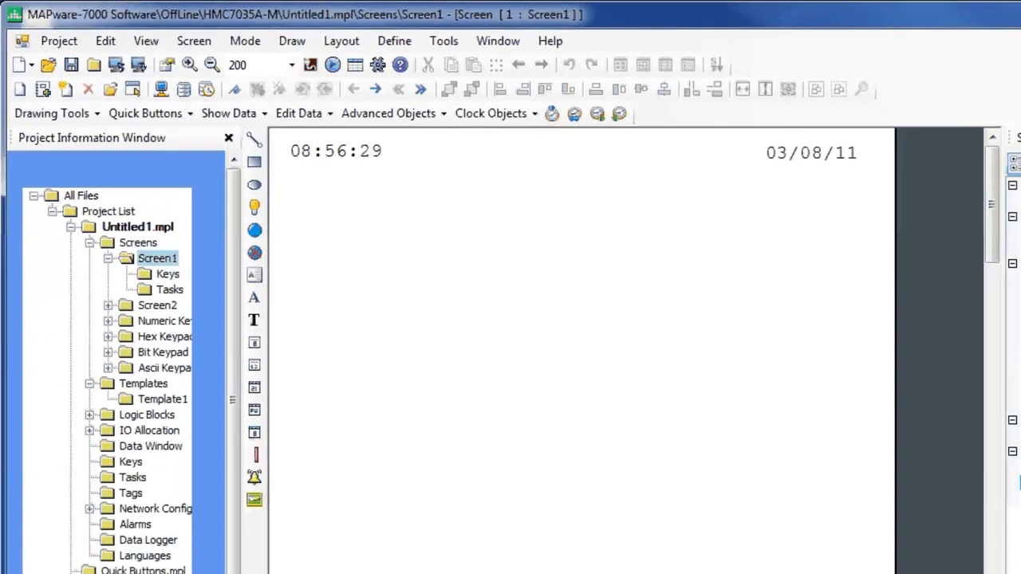
Apply template 1 to Screen2 via Apply Template Screens and verify it on Screen2.
key("alt+s")
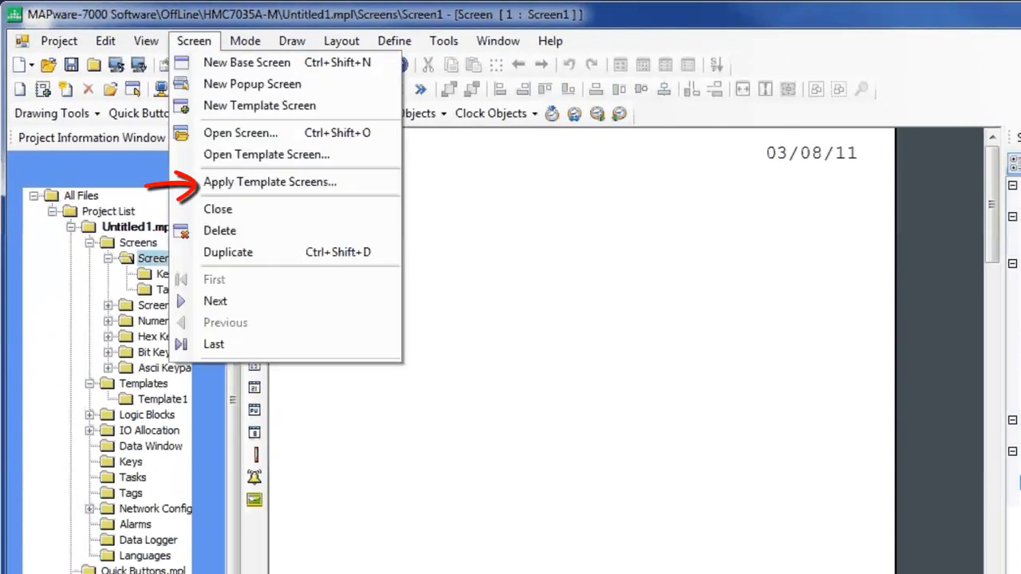
key("Return")
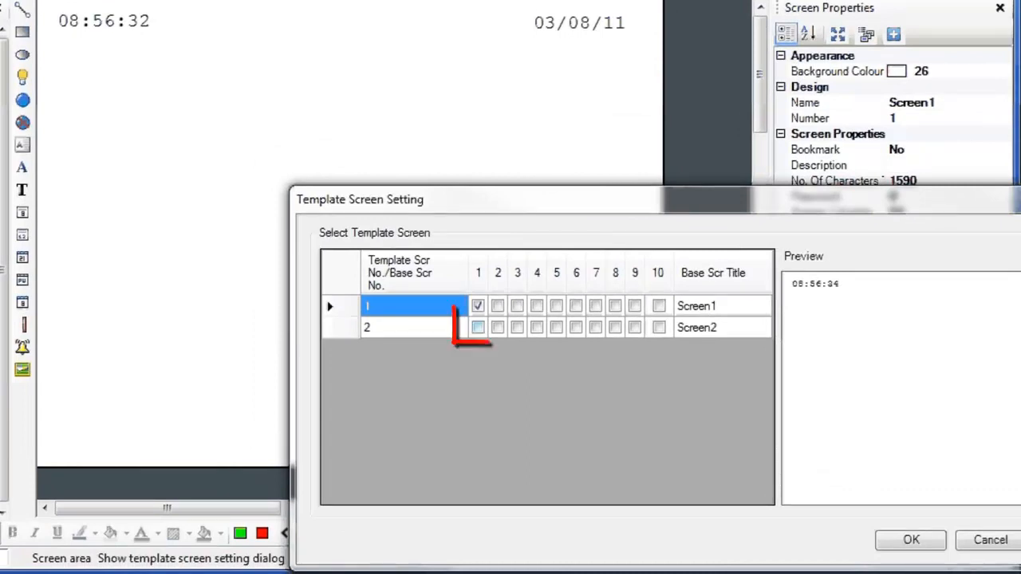
left_click(478, 327)
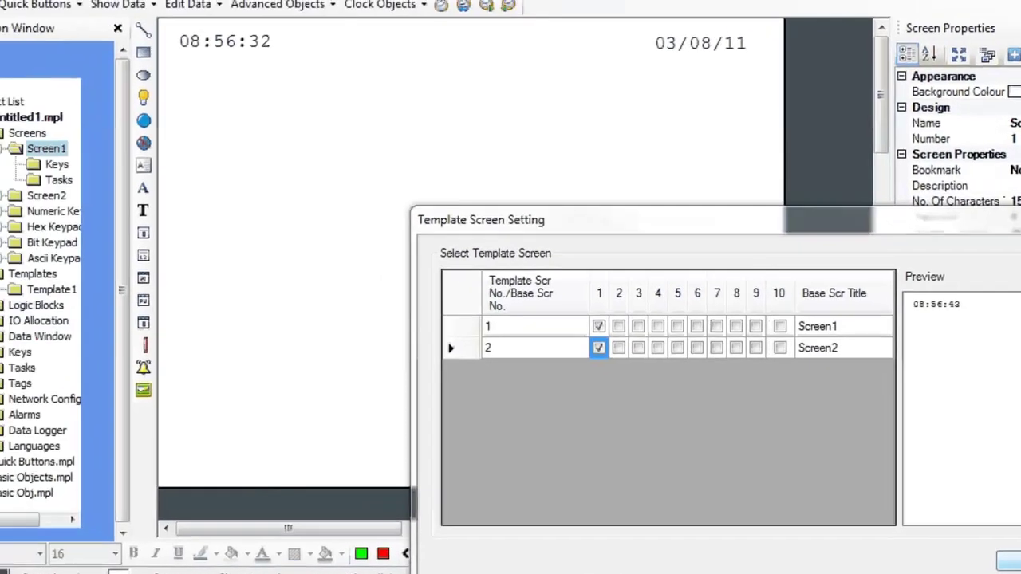
key("Return")
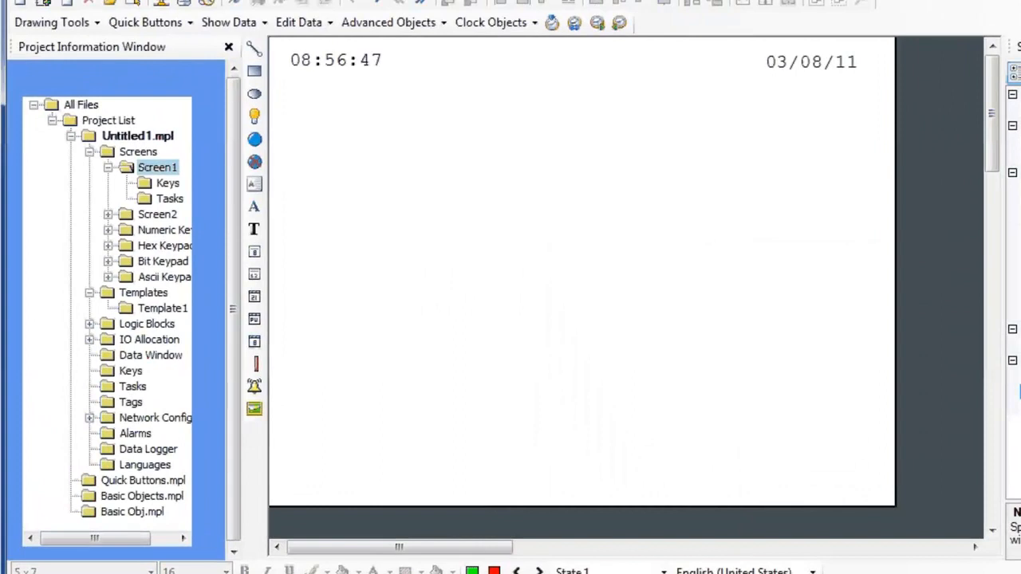
double_click(157, 213)
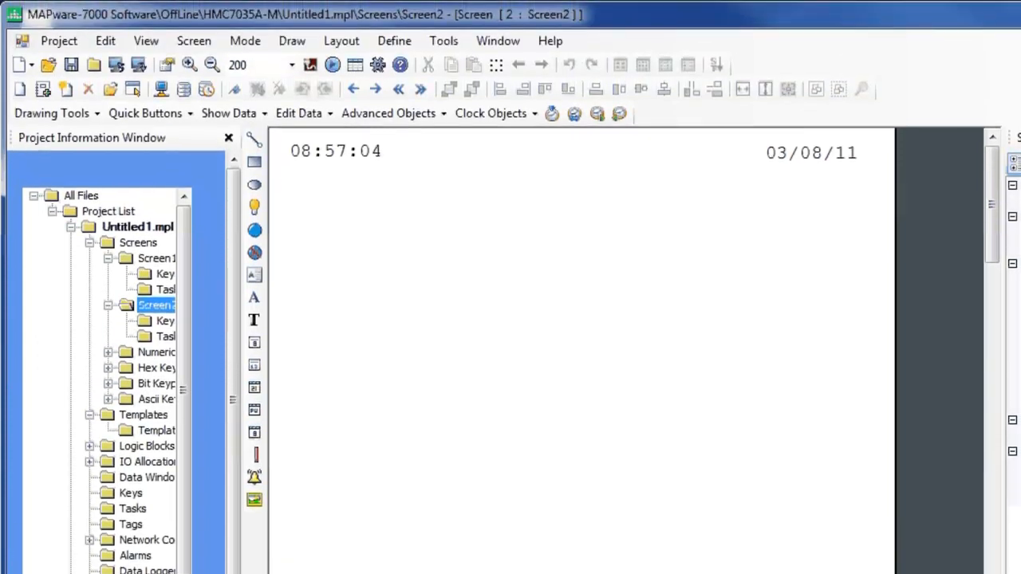
left_click(194, 40)
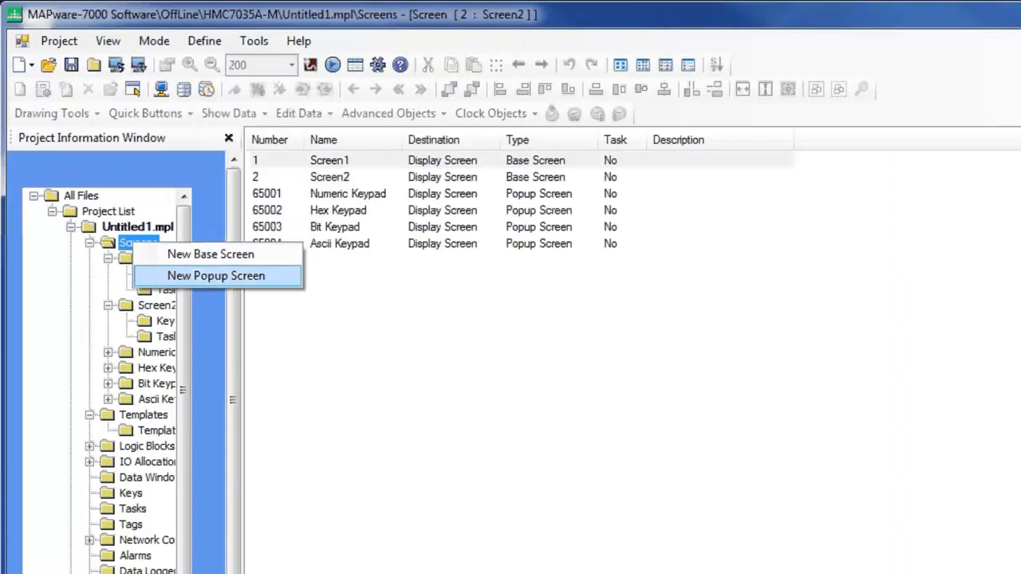
Create popup screen Screen65005 and open it for editing.
key("Return")
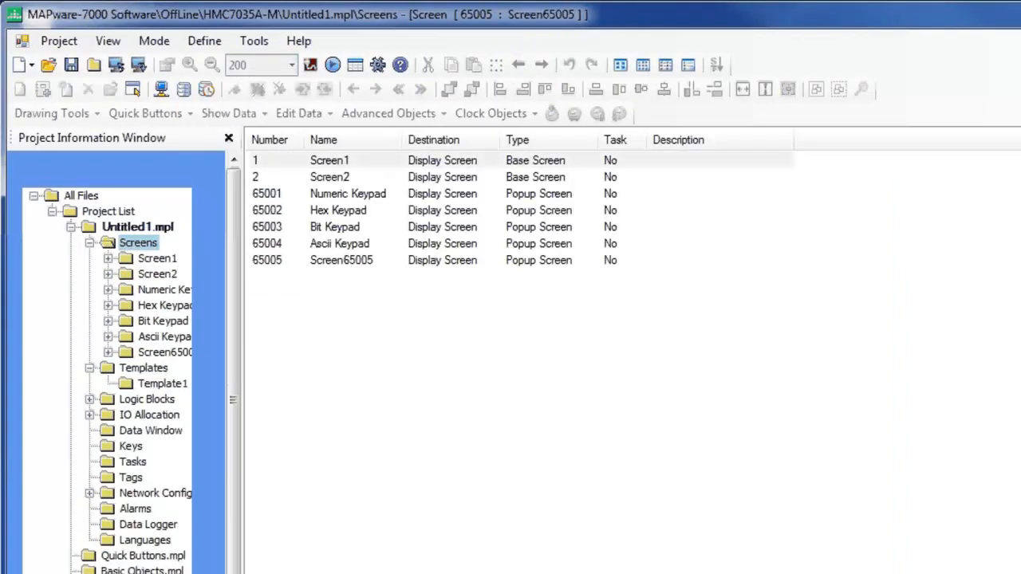
double_click(163, 352)
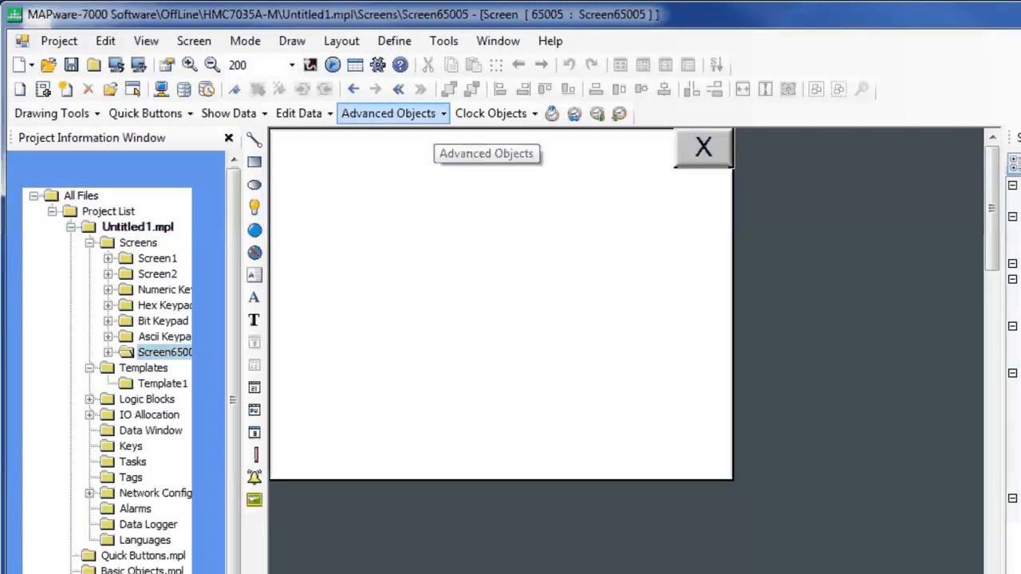
Place a 4×4 custom numeric keypad on the popup, captioned New Keypad.
left_click(438, 113)
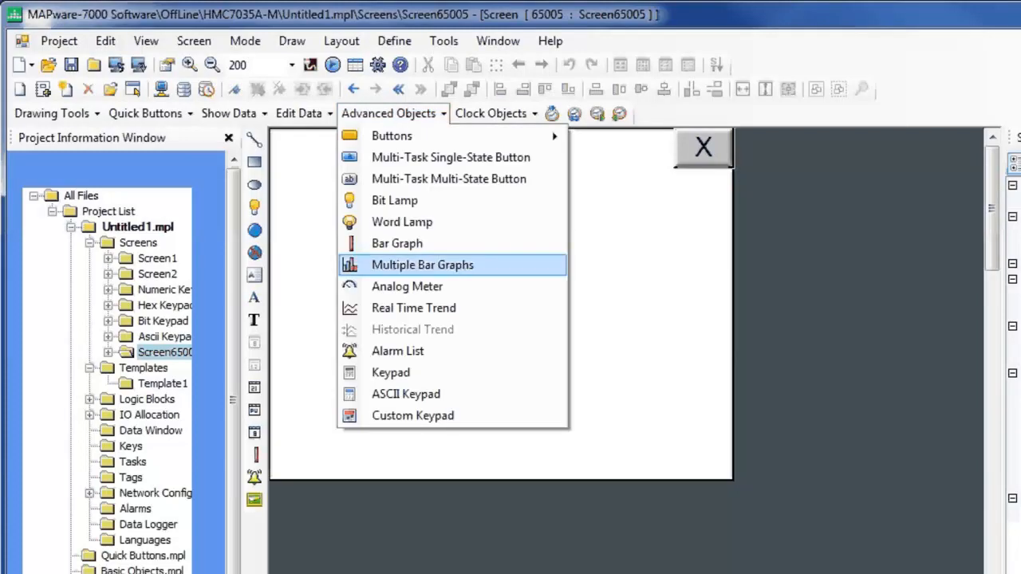
key("Return")
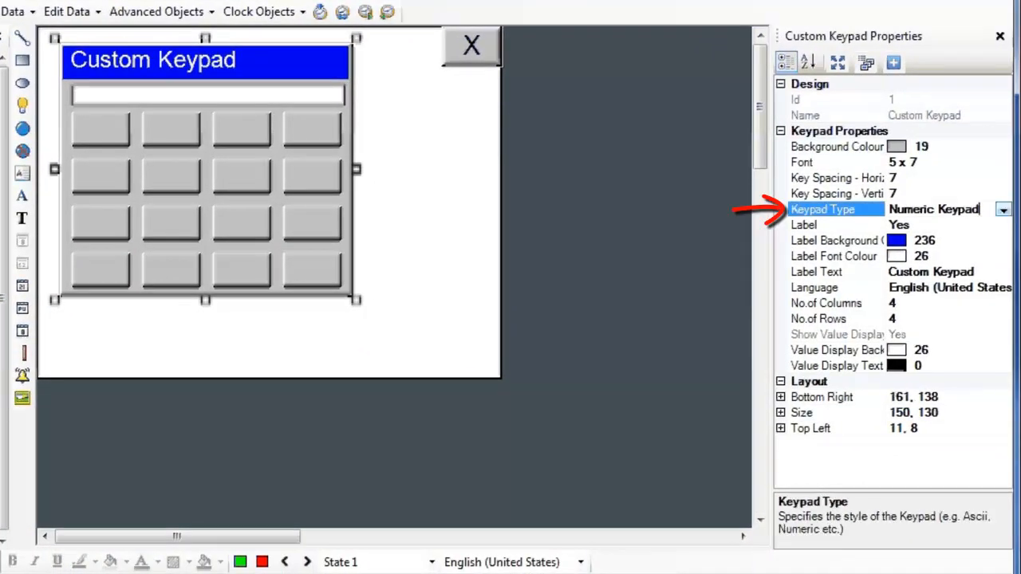
left_click(931, 272)
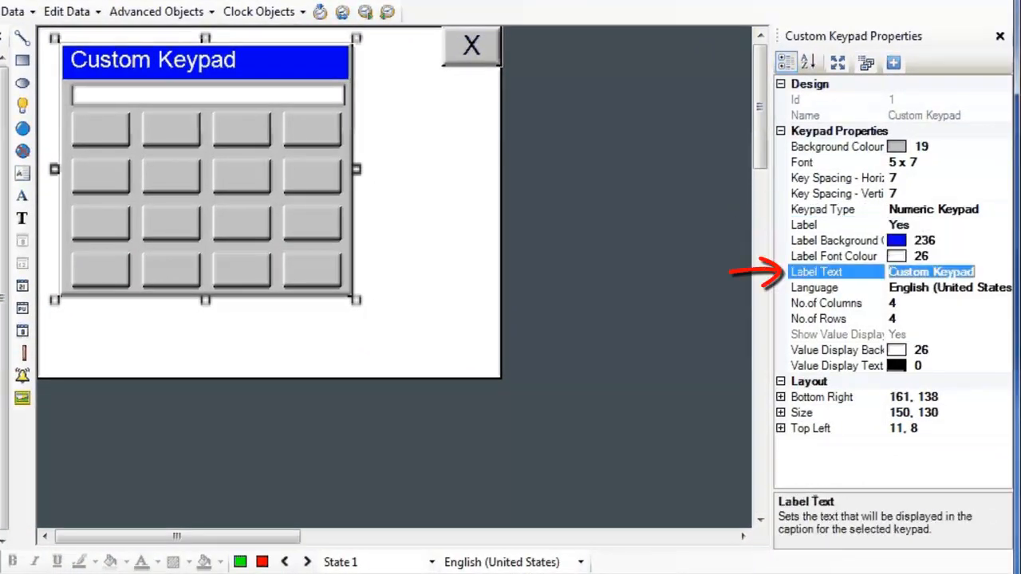
type("New Keypad")
key("Down")
key("Down")
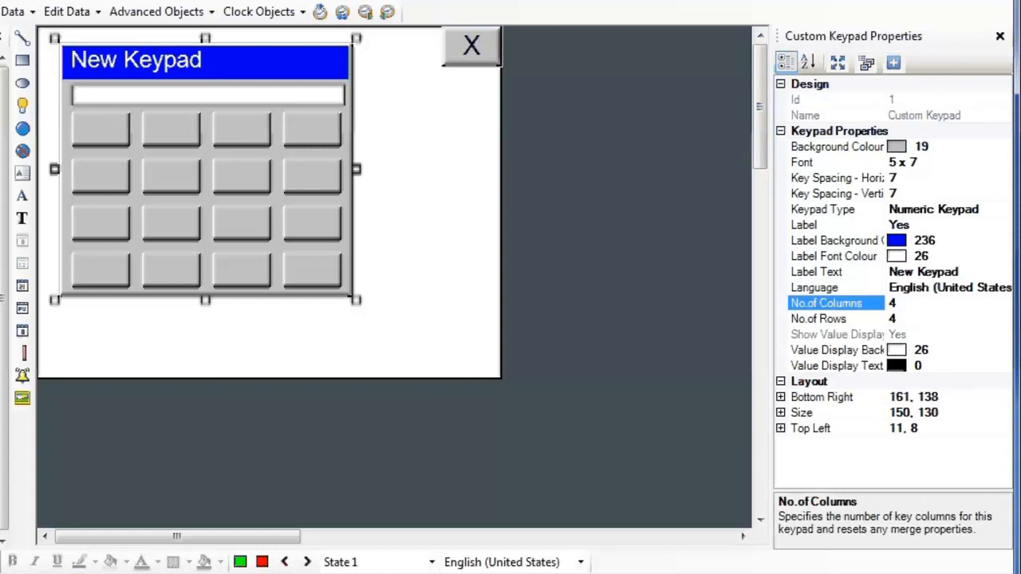
Select the keypad's top-right key and review its task list without changing it.
left_click(311, 127)
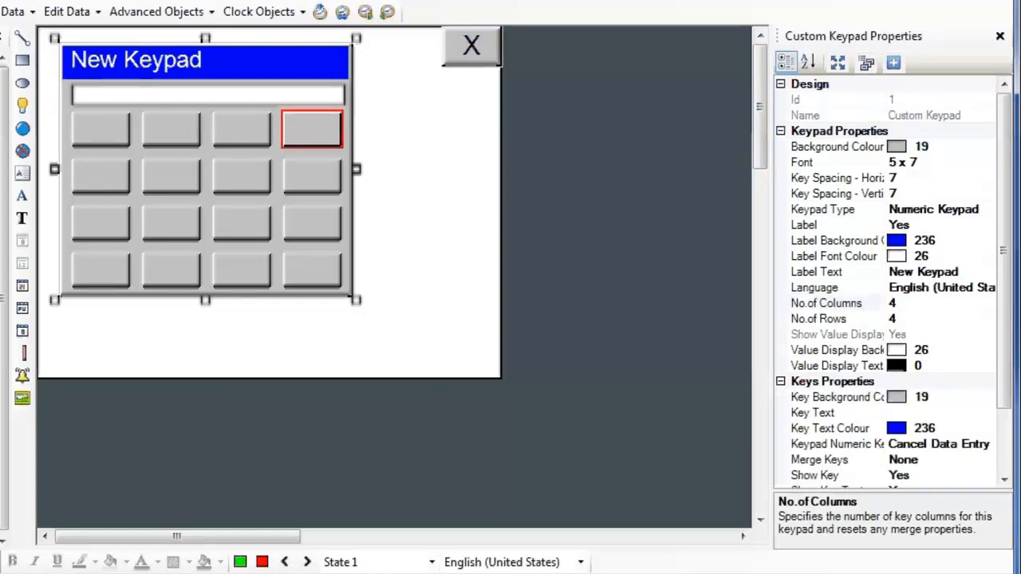
scroll(885, 279, "down", 1)
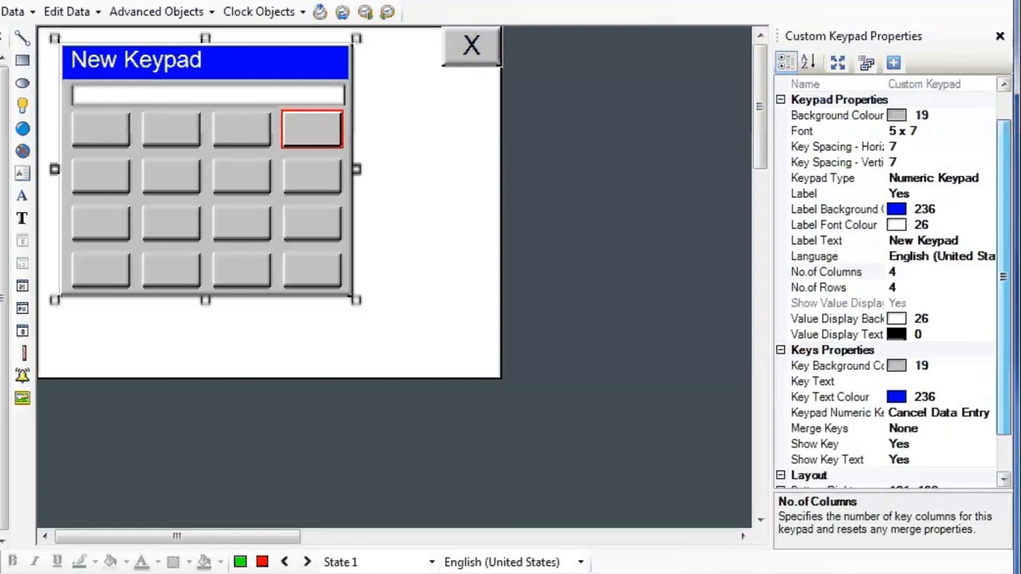
scroll(886, 279, "down", 1)
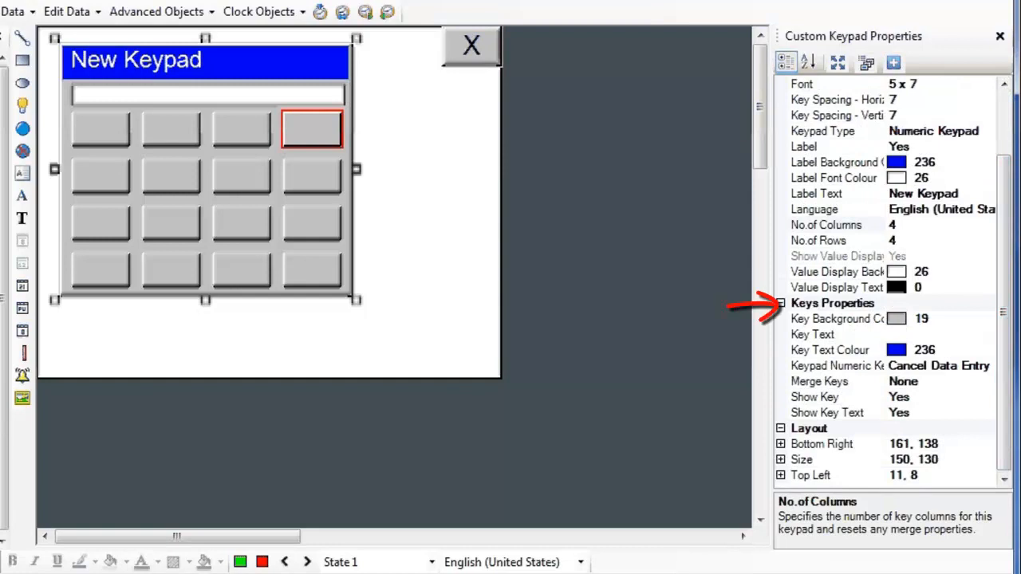
left_click(838, 365)
left_click(987, 367)
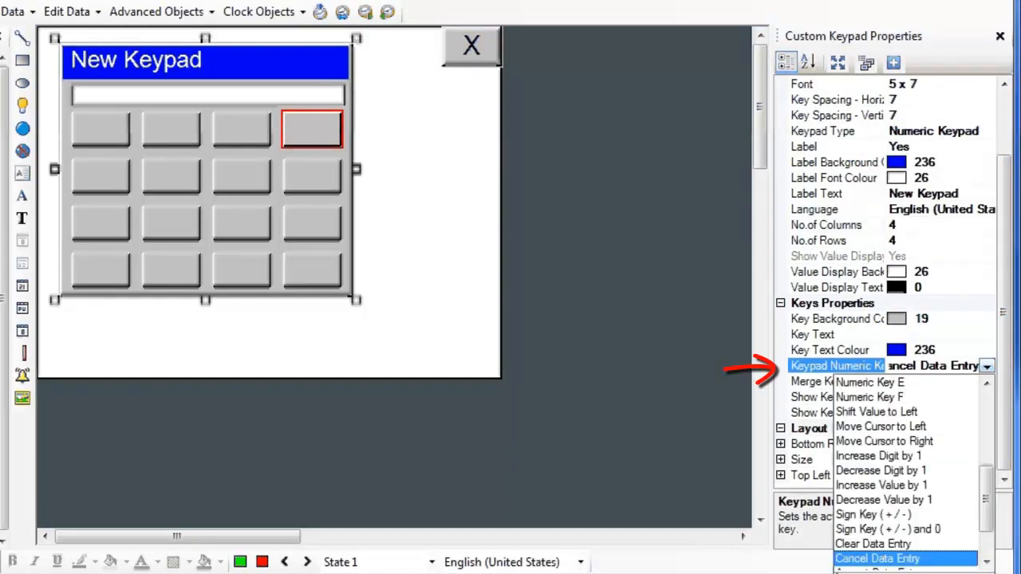
scroll(909, 471, "up", 3)
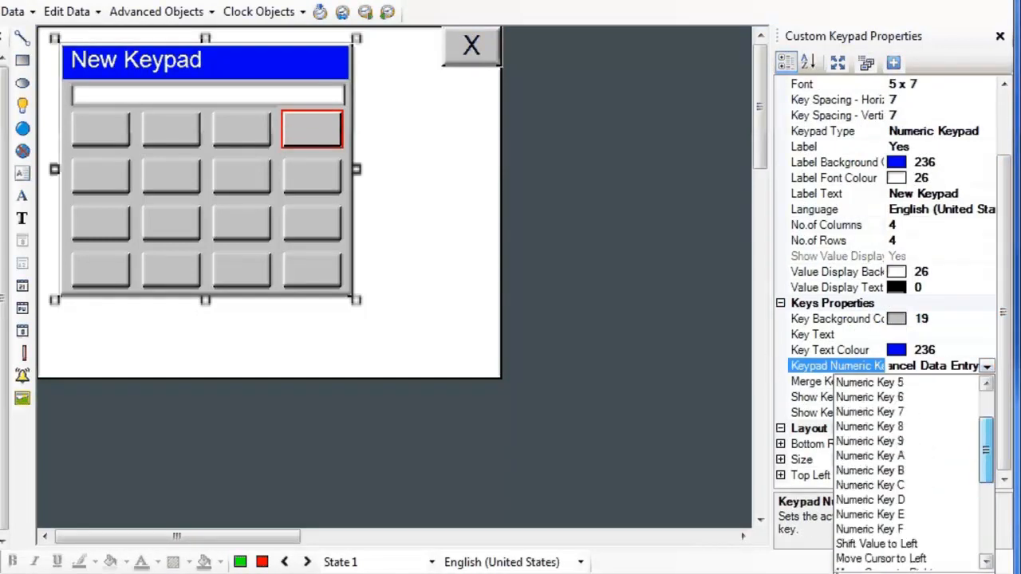
scroll(909, 471, "up", 2)
key("Escape")
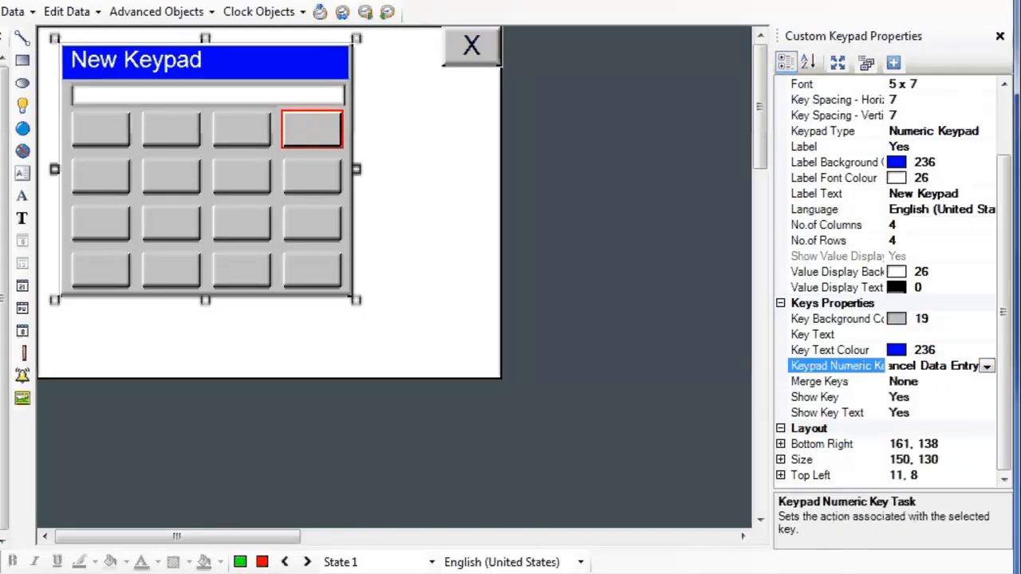
Set the top-right key's Merge Keys property to Left so it joins its left neighbour.
key("Down")
key("alt+Down")
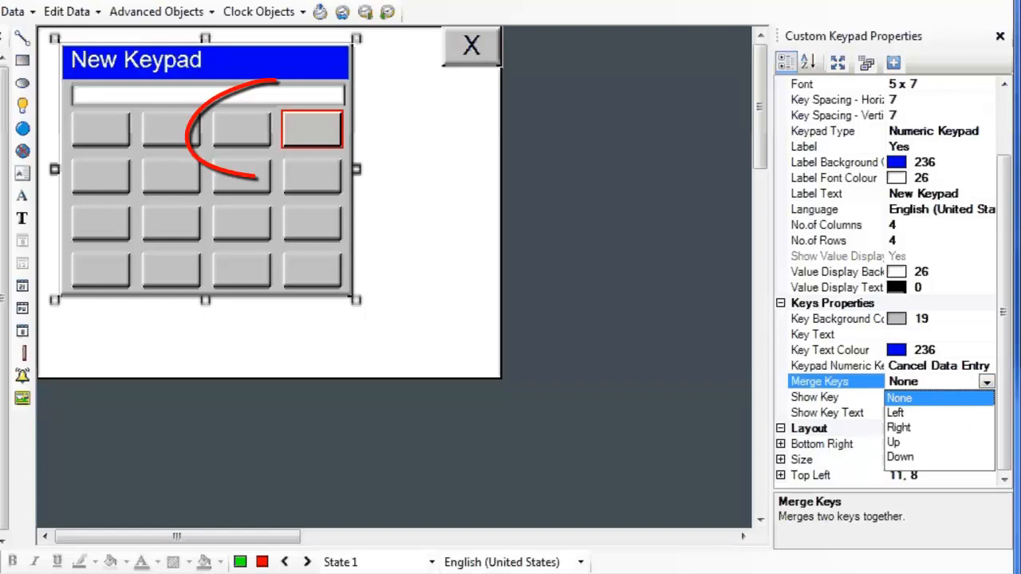
left_click(895, 413)
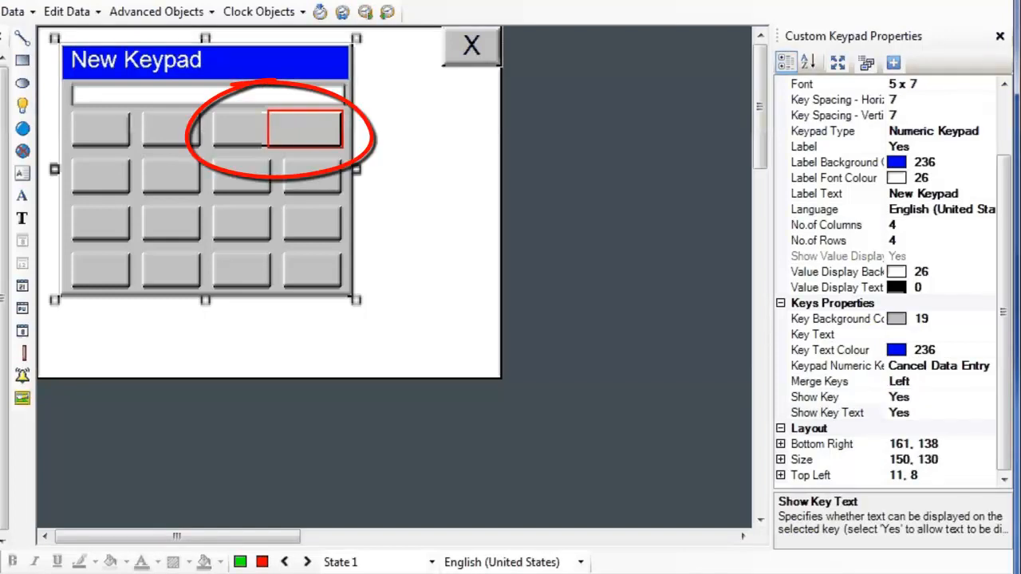
key("ctrl+z")
key("ctrl+y")
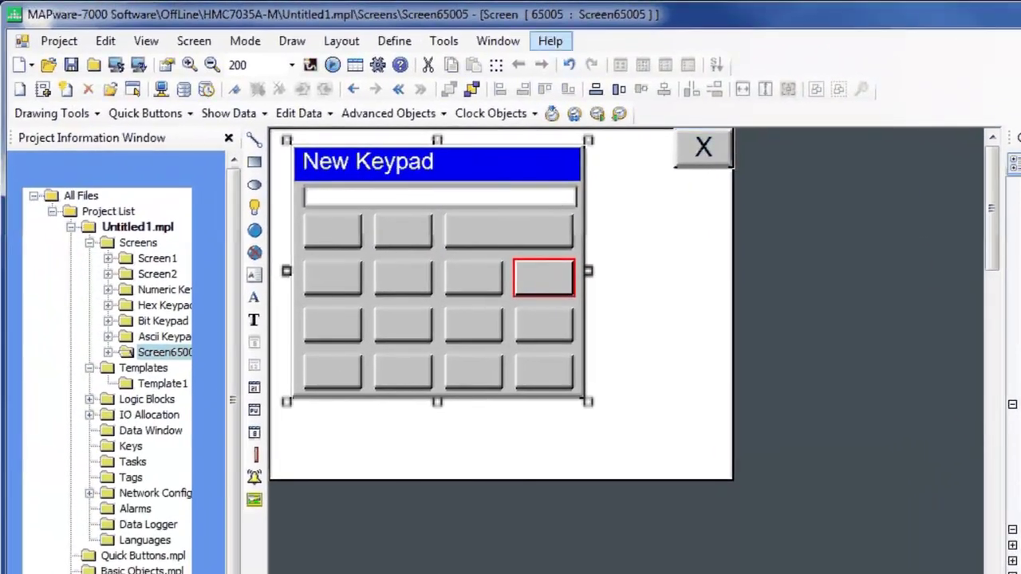
Look up and display the Keypad topic in the Help index.
left_click(550, 40)
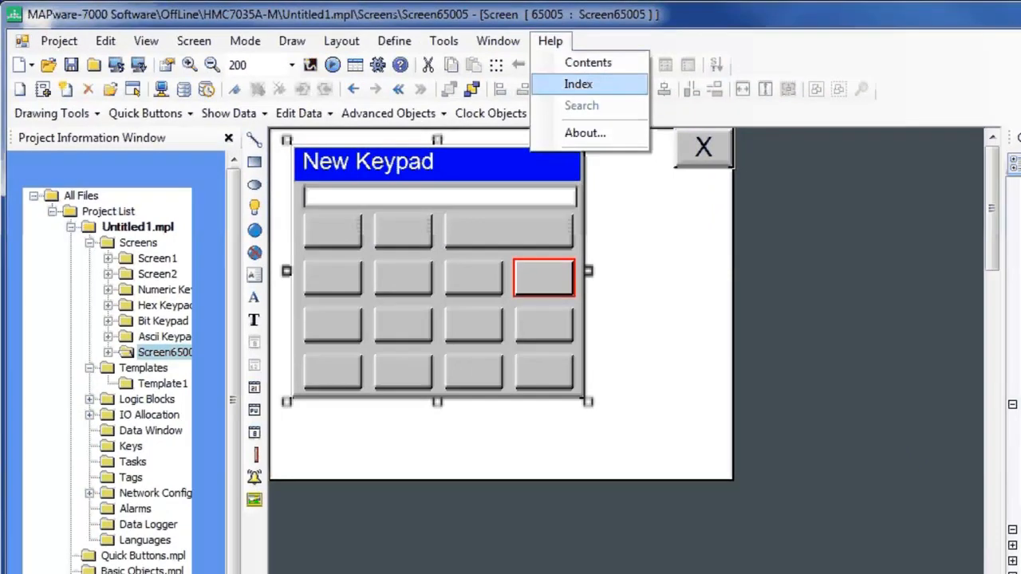
key("Return")
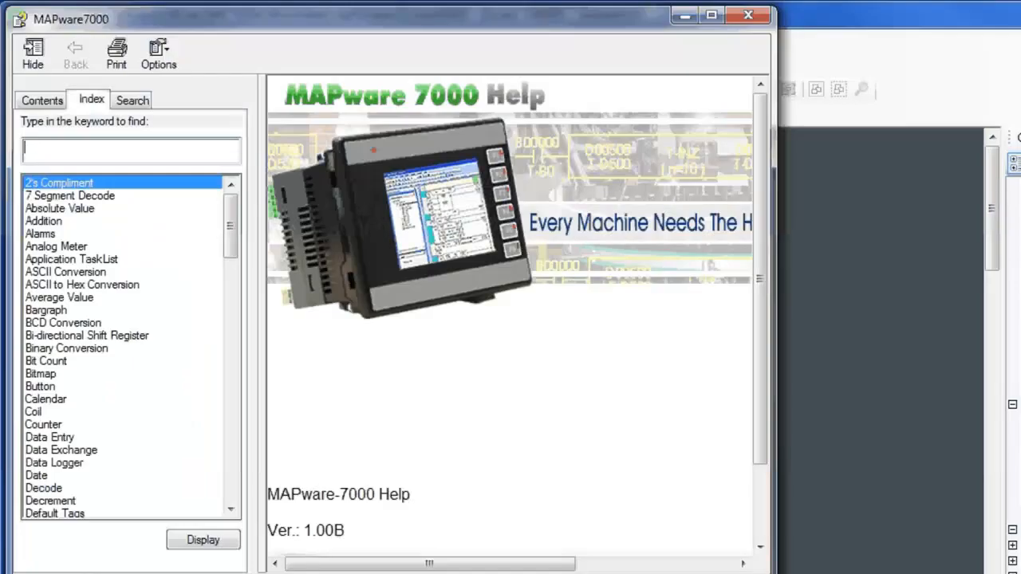
scroll(128, 347, "down", 4)
scroll(128, 347, "down", 7)
scroll(128, 347, "down", 3)
type("Keypad")
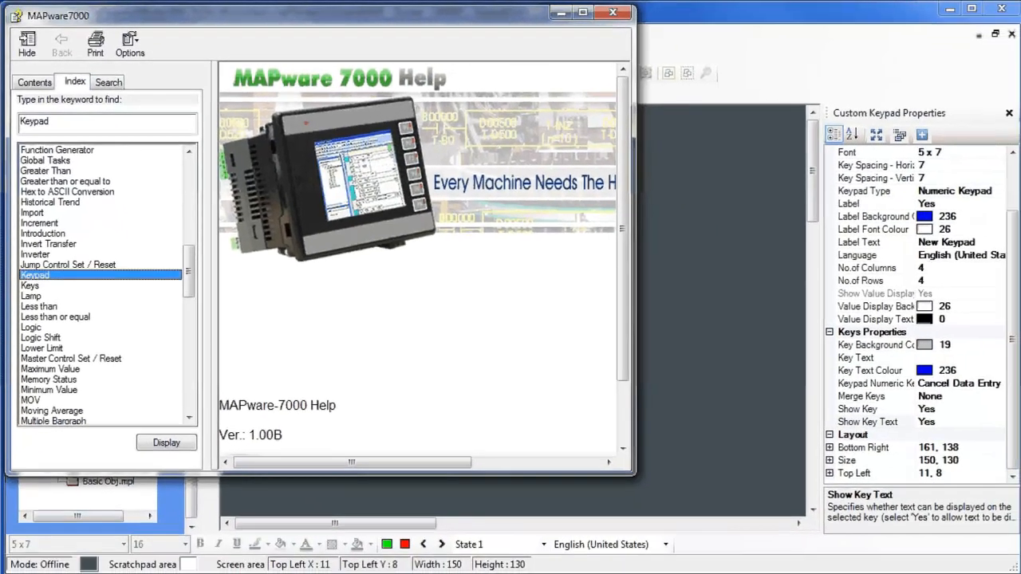
key("Return")
scroll(609, 319, "down", 2)
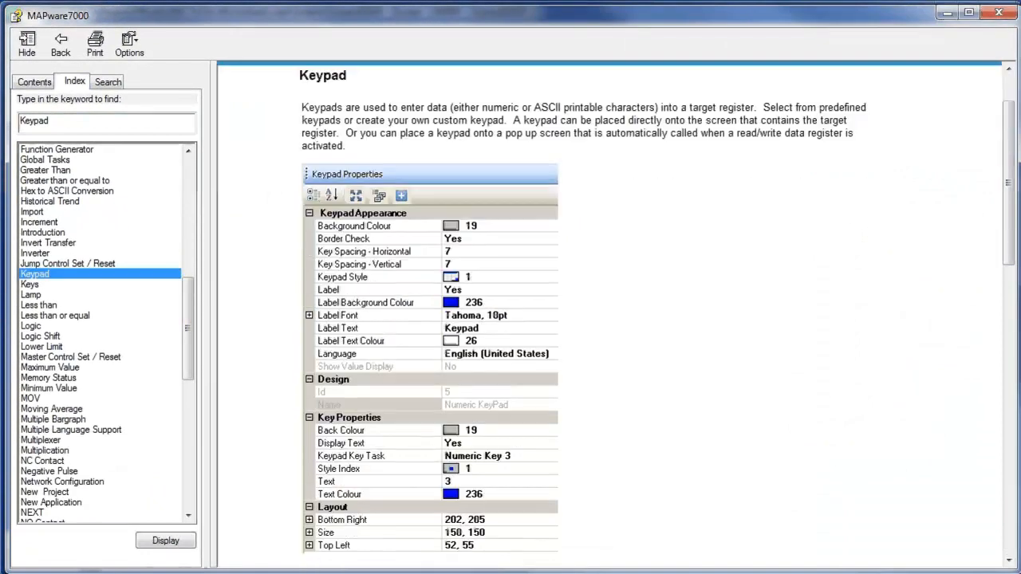
scroll(610, 320, "down", 2)
scroll(610, 319, "down", 3)
scroll(609, 319, "down", 1)
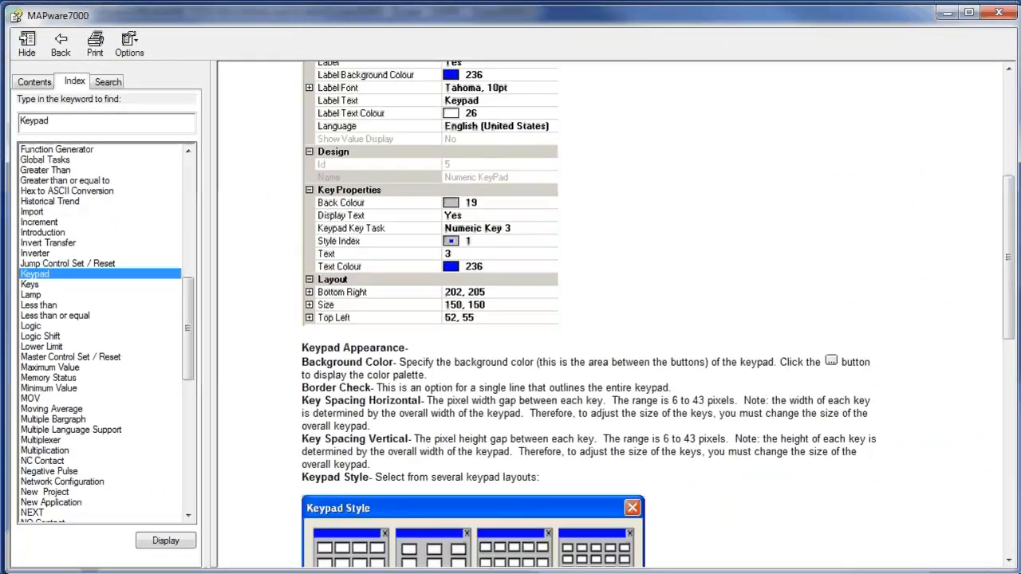
scroll(610, 319, "down", 5)
scroll(610, 319, "down", 2)
scroll(609, 320, "down", 2)
scroll(609, 319, "down", 1)
scroll(610, 320, "down", 1)
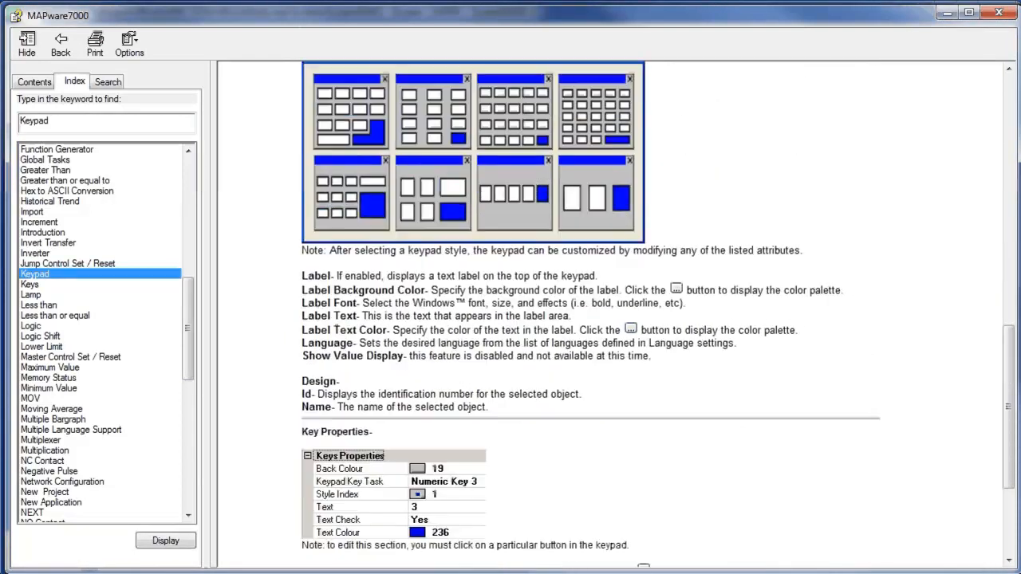
scroll(609, 320, "down", 3)
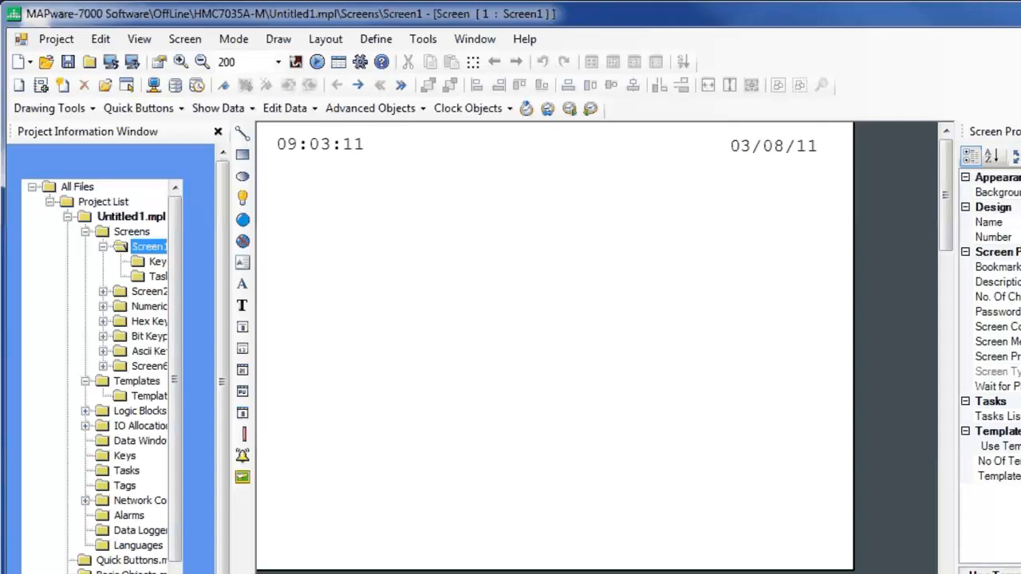
Draw an Open Popup Screen navigation button near Screen1's top left.
left_click(374, 108)
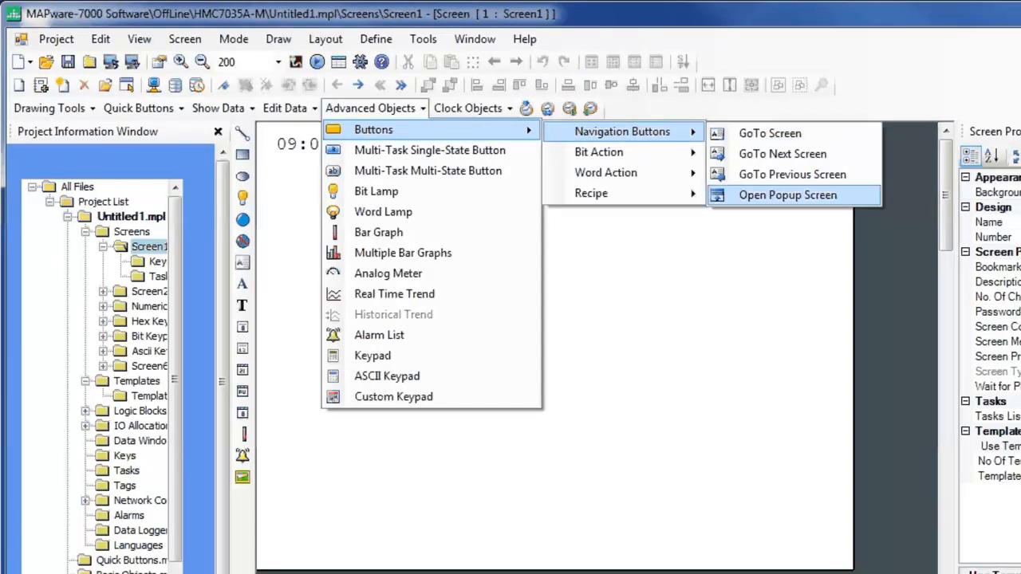
left_click(787, 195)
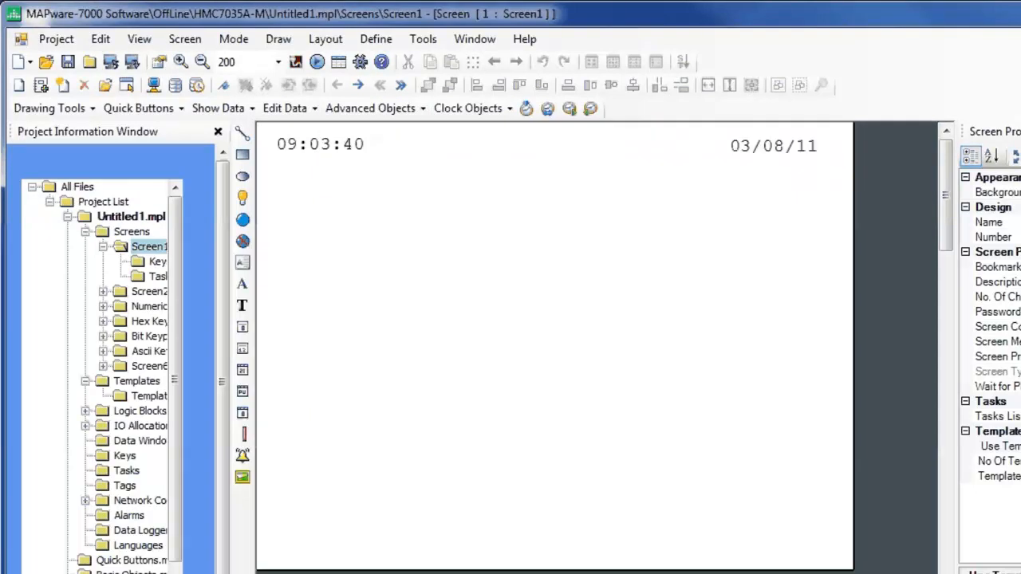
left_click_drag(380, 228, 498, 308)
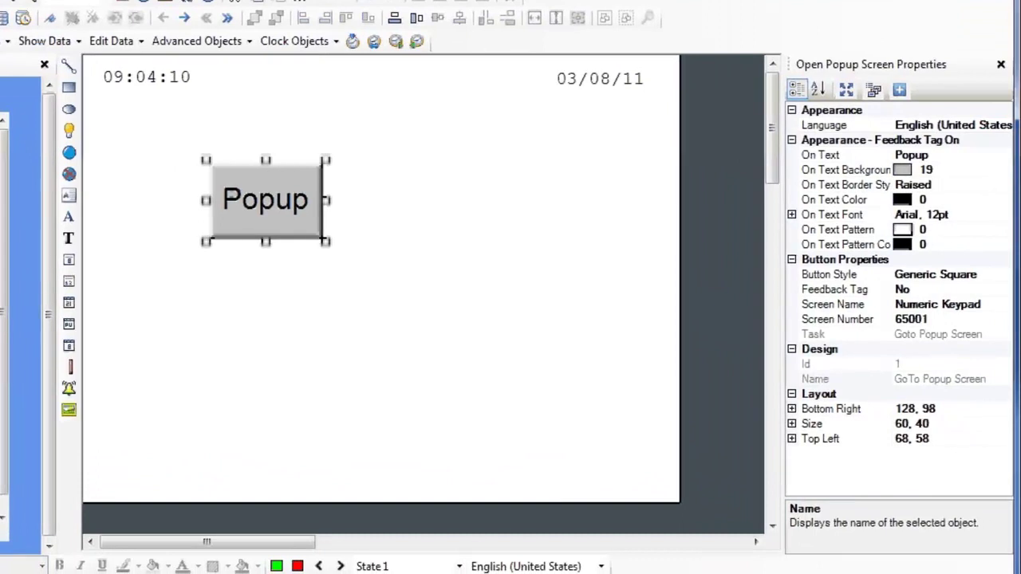
Set the Popup button's Screen Name to Screen65005.
left_click(833, 304)
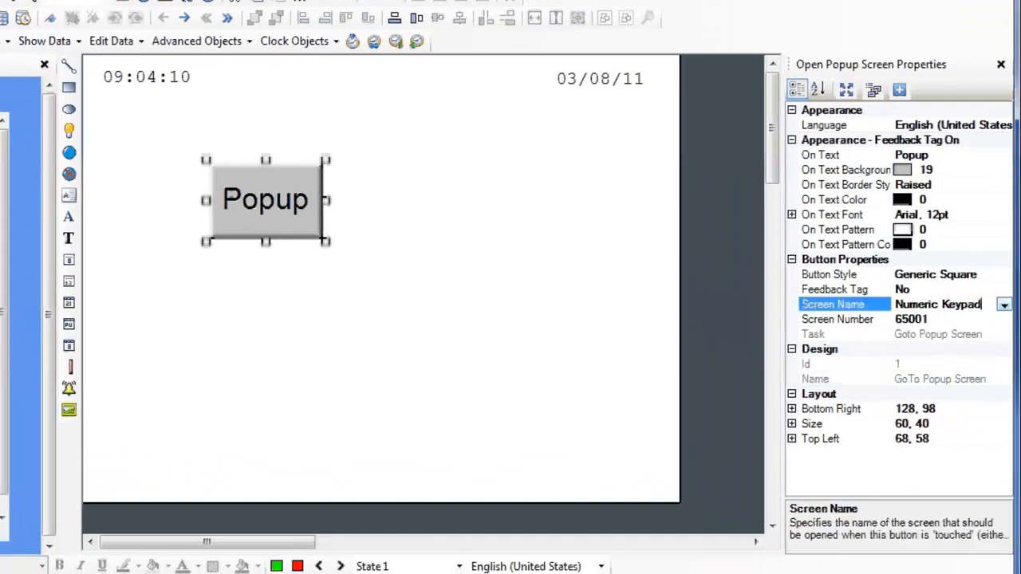
left_click(1004, 304)
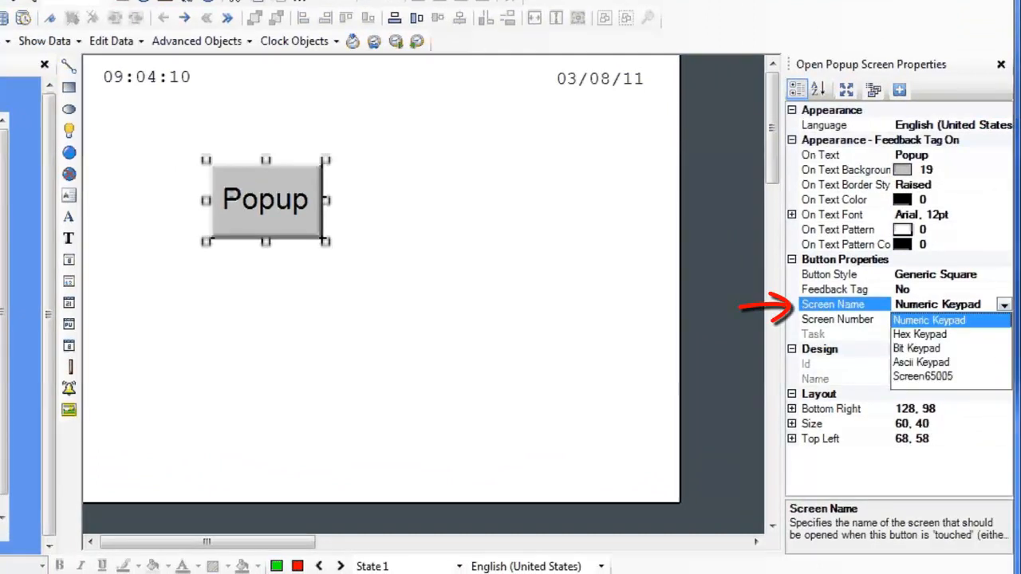
left_click(922, 376)
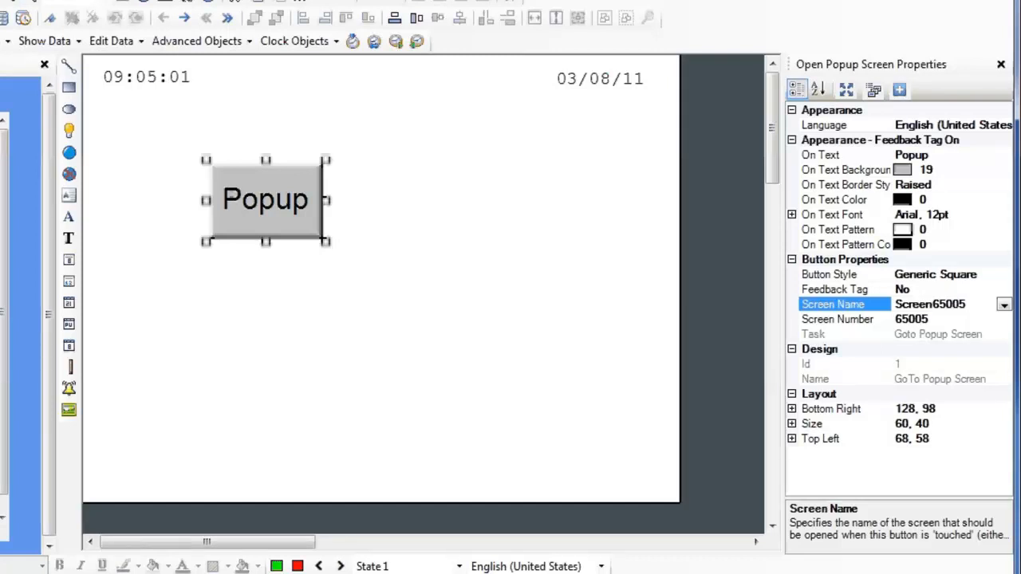
Place a Numeric Entry field on Screen1 and choose Screen65005 as its keypad screen.
left_click(120, 41)
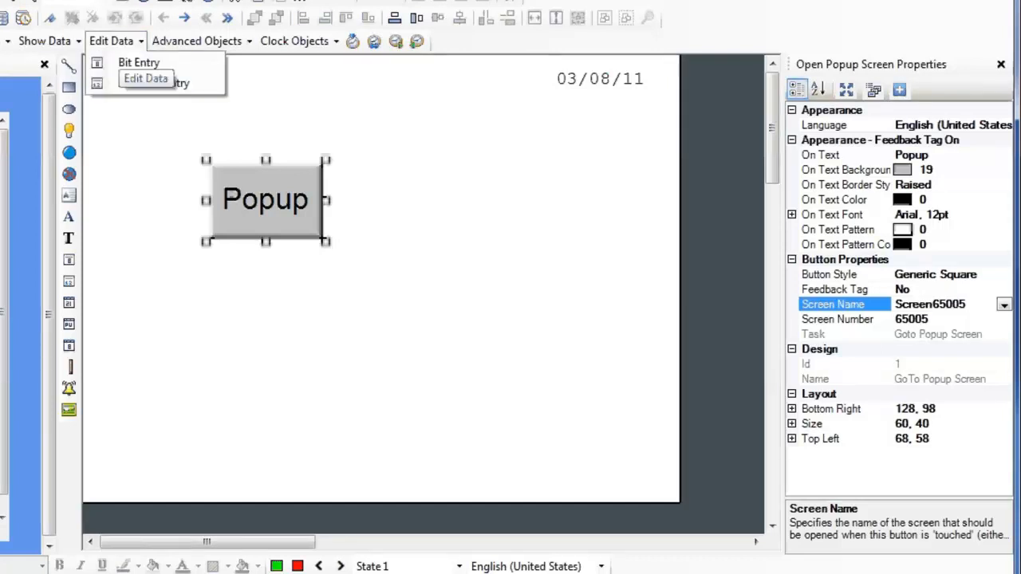
left_click(151, 83)
left_click(424, 218)
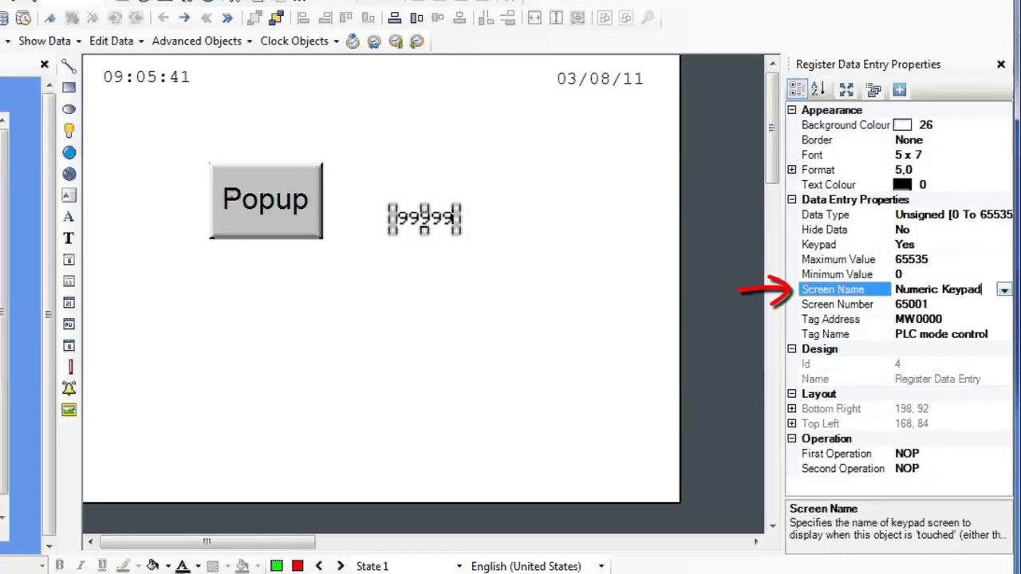
key("alt+Down")
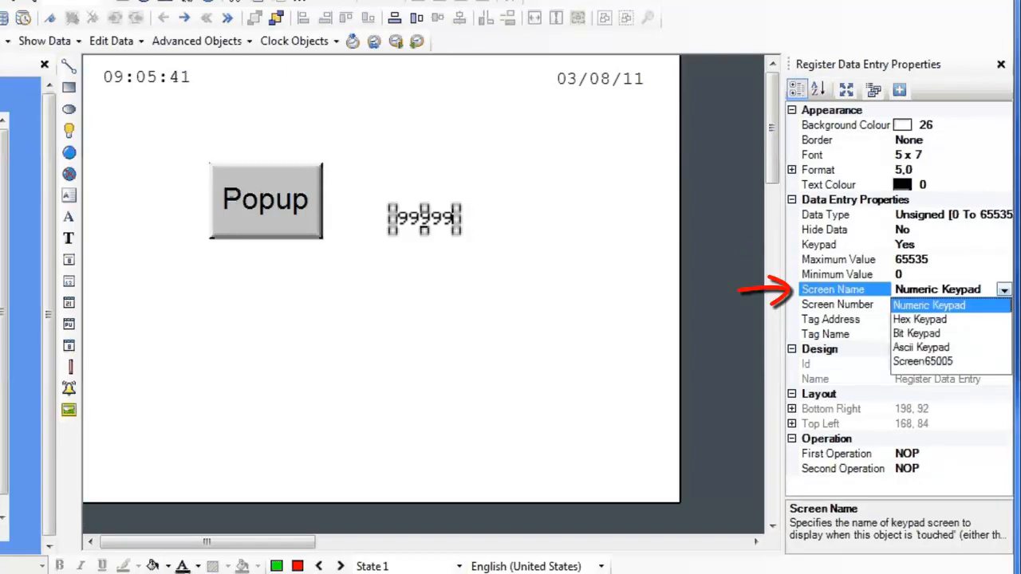